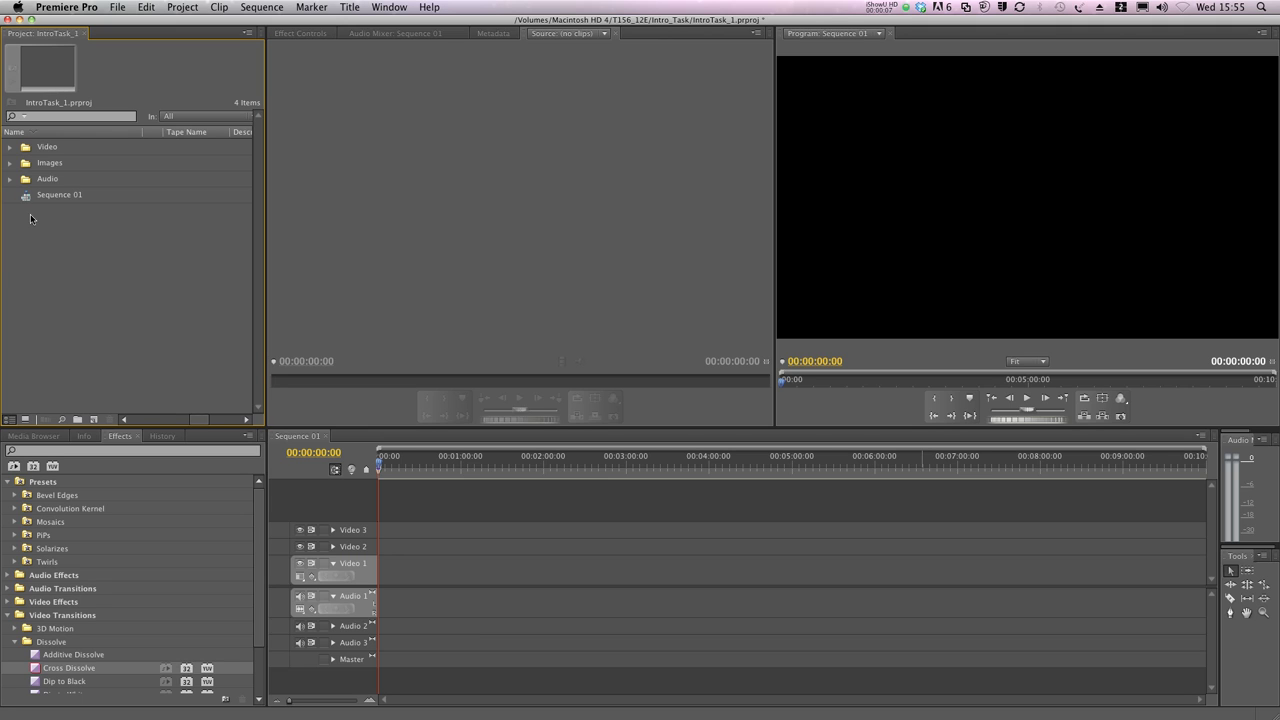
Expand the Video, Images and Audio bins and select Sequence 01 to check its 1280×720, 25 fps settings
left_click(10, 147)
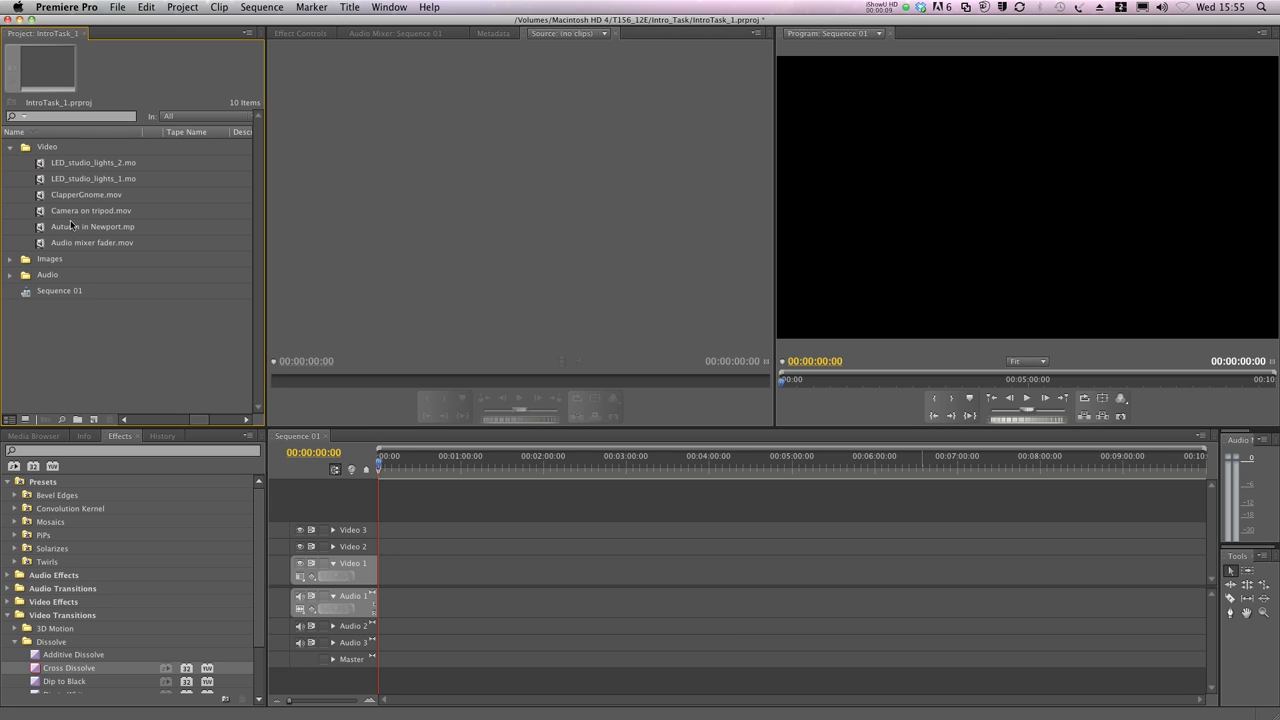
left_click(10, 259)
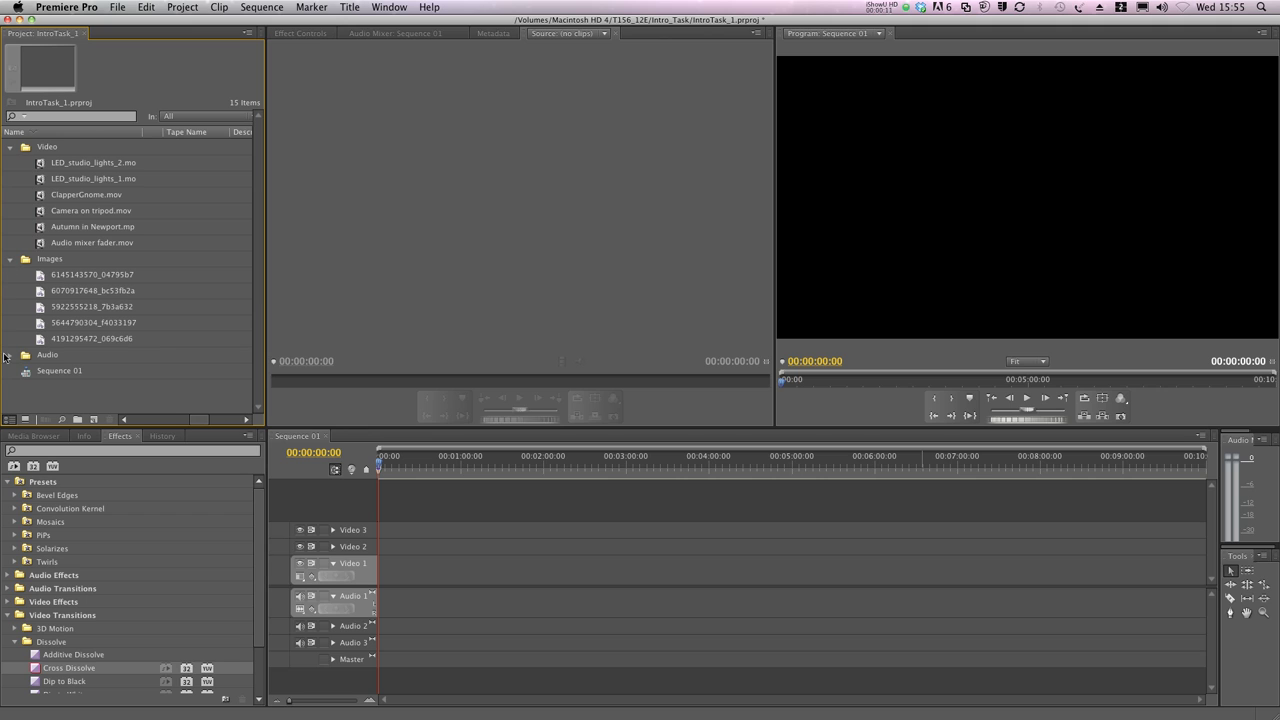
left_click(10, 355)
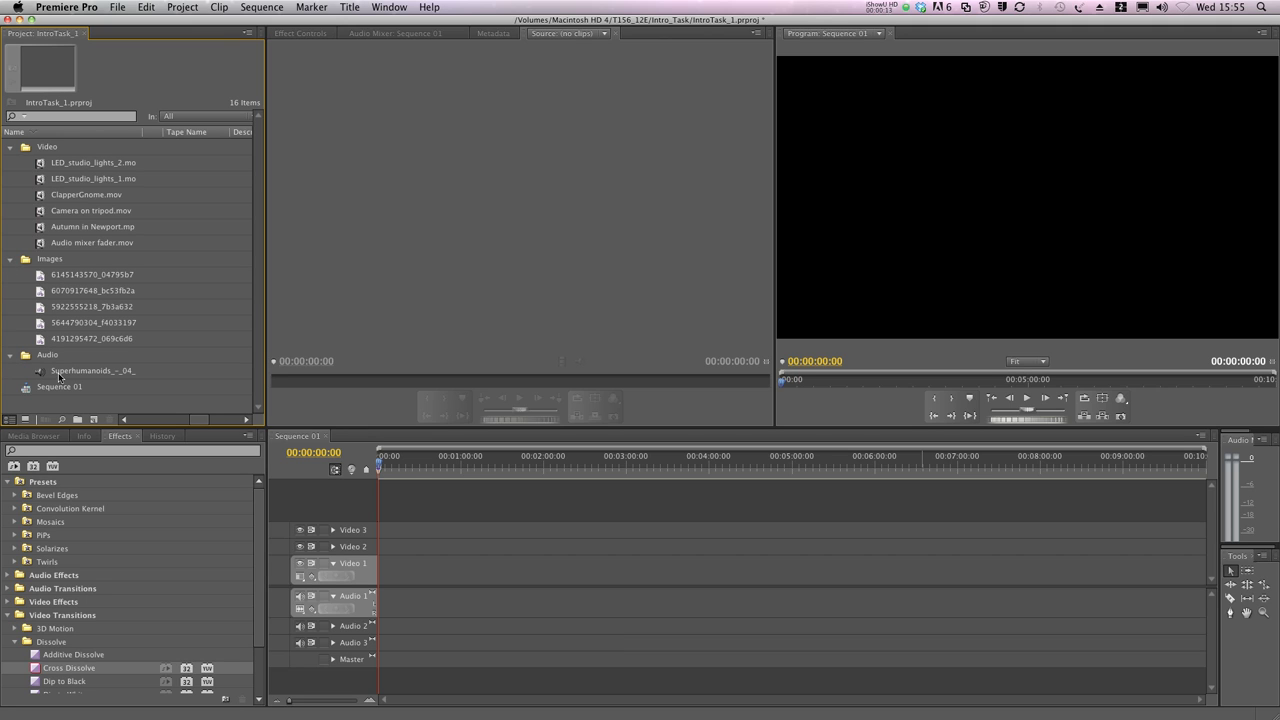
left_click(26, 391)
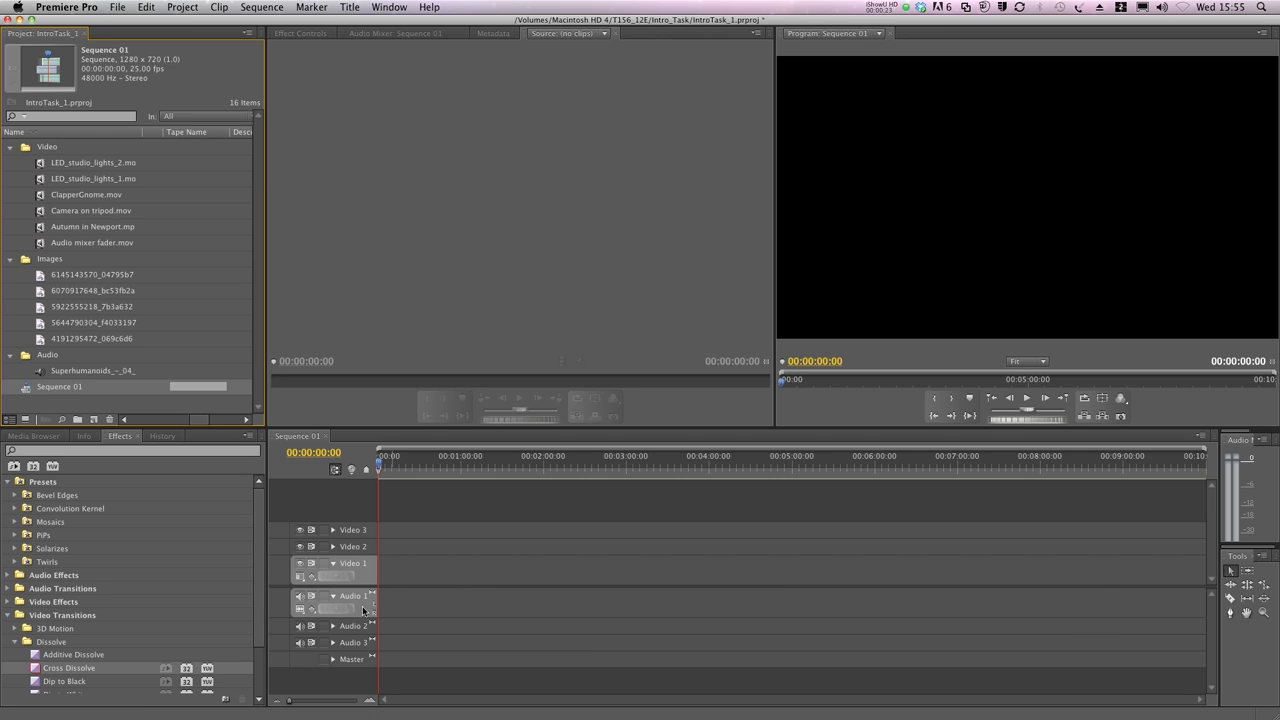
Record a 32-second voiceover onto Audio 1 from the Audio Mixer, creating Audio 1_14.wav
left_click(400, 33)
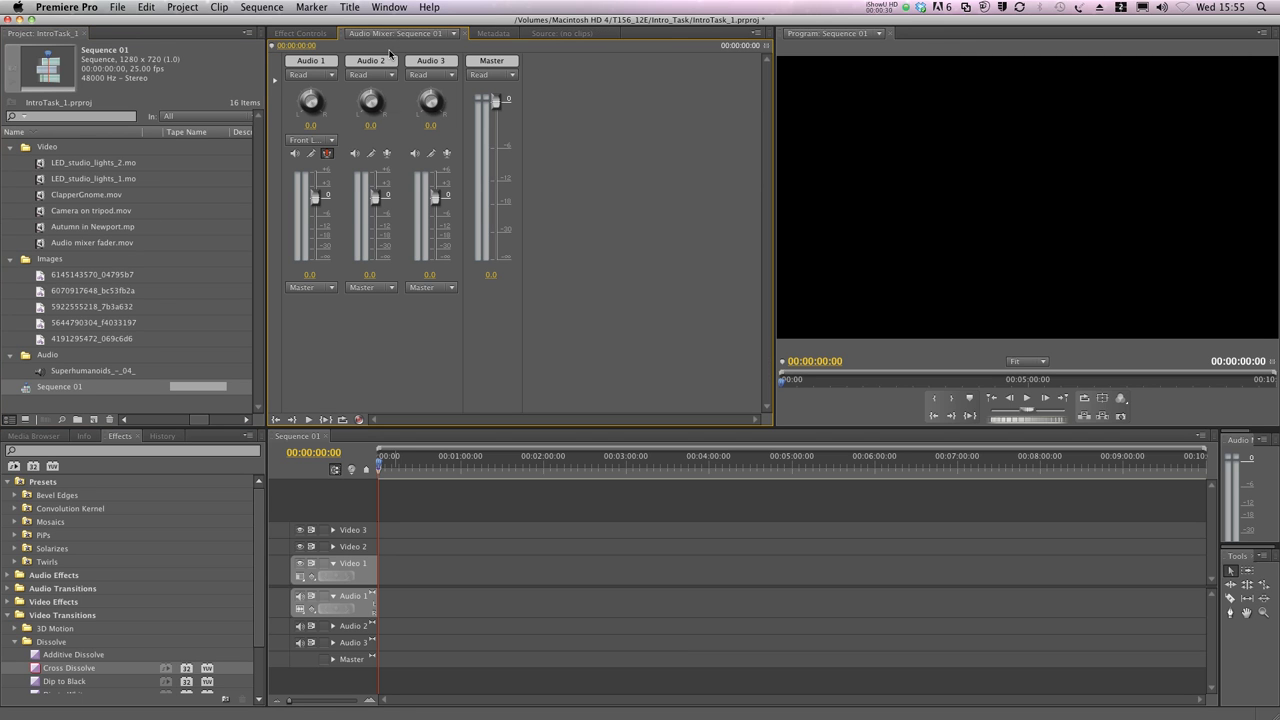
left_click(358, 420)
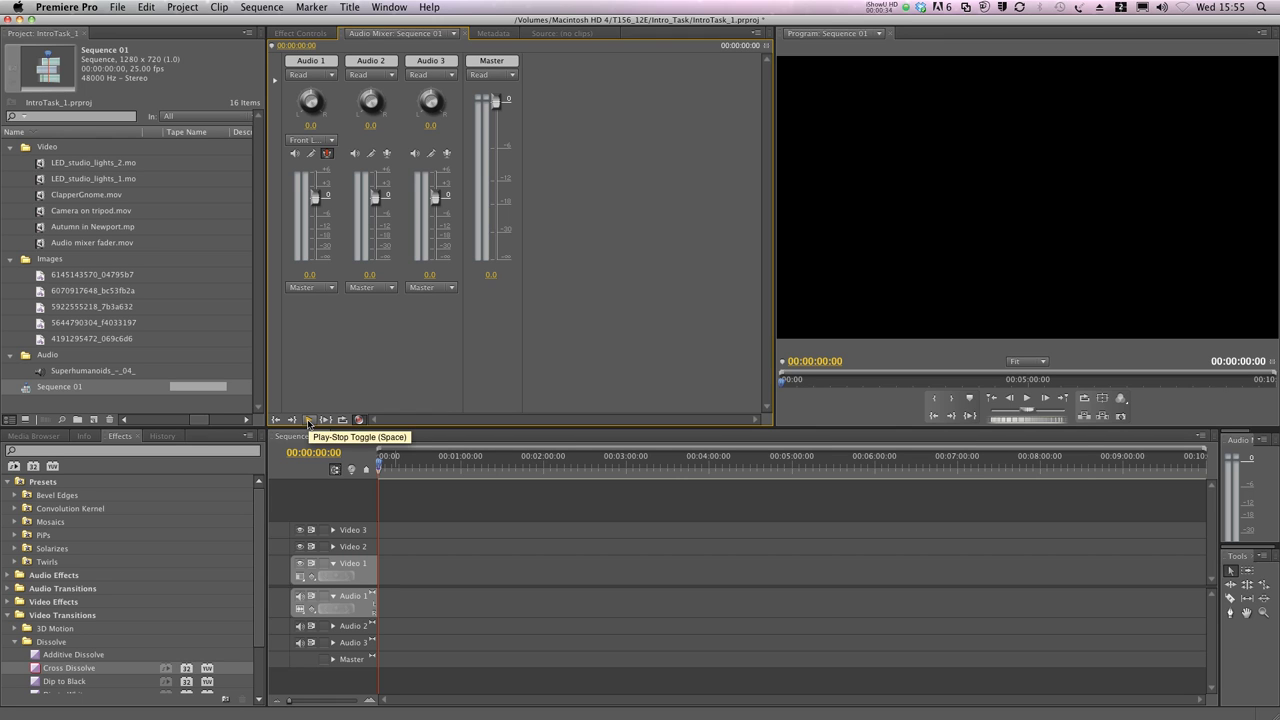
left_click(308, 420)
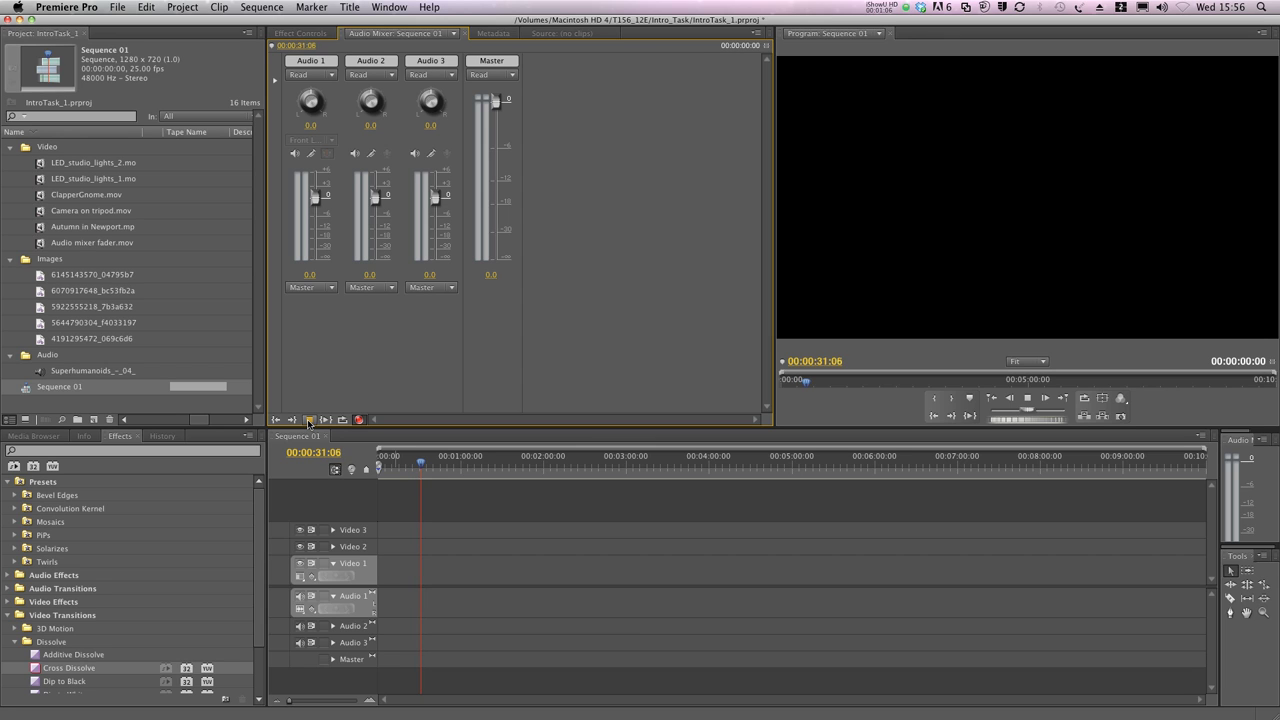
left_click(308, 420)
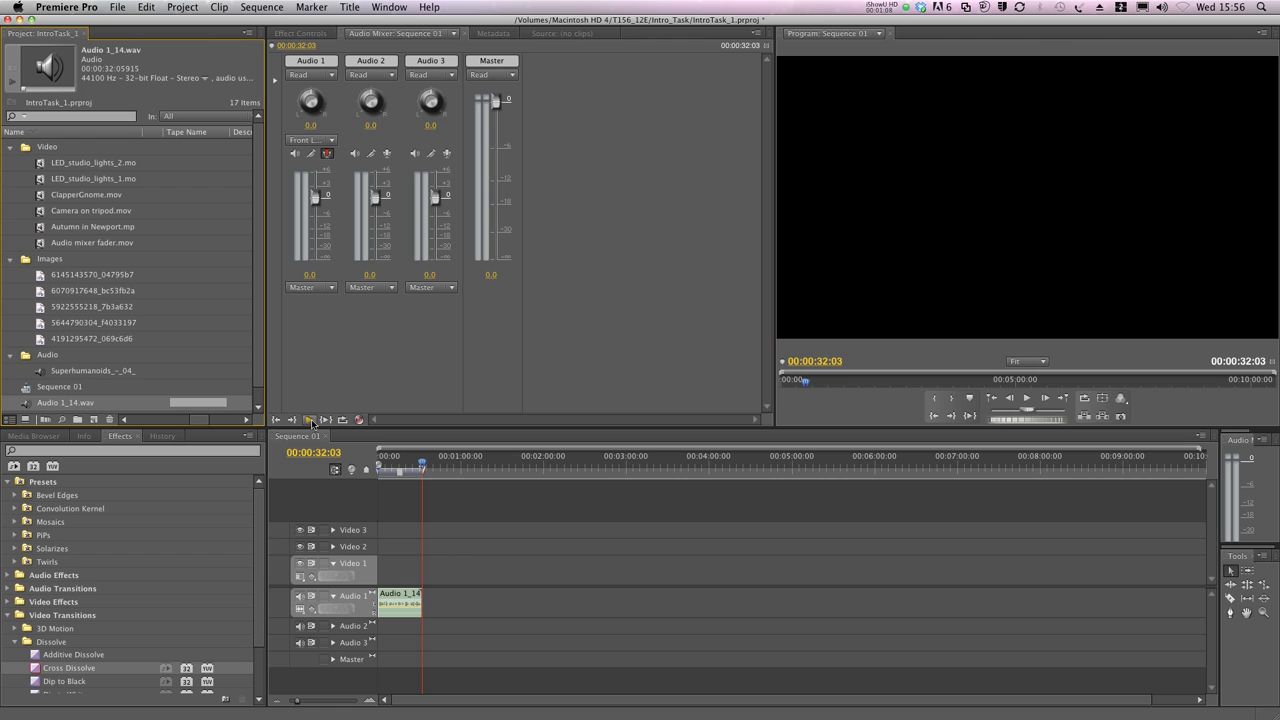
Zoom the timeline to a seconds scale and scrub the playhead back through the 32-second voiceover
left_click(422, 465)
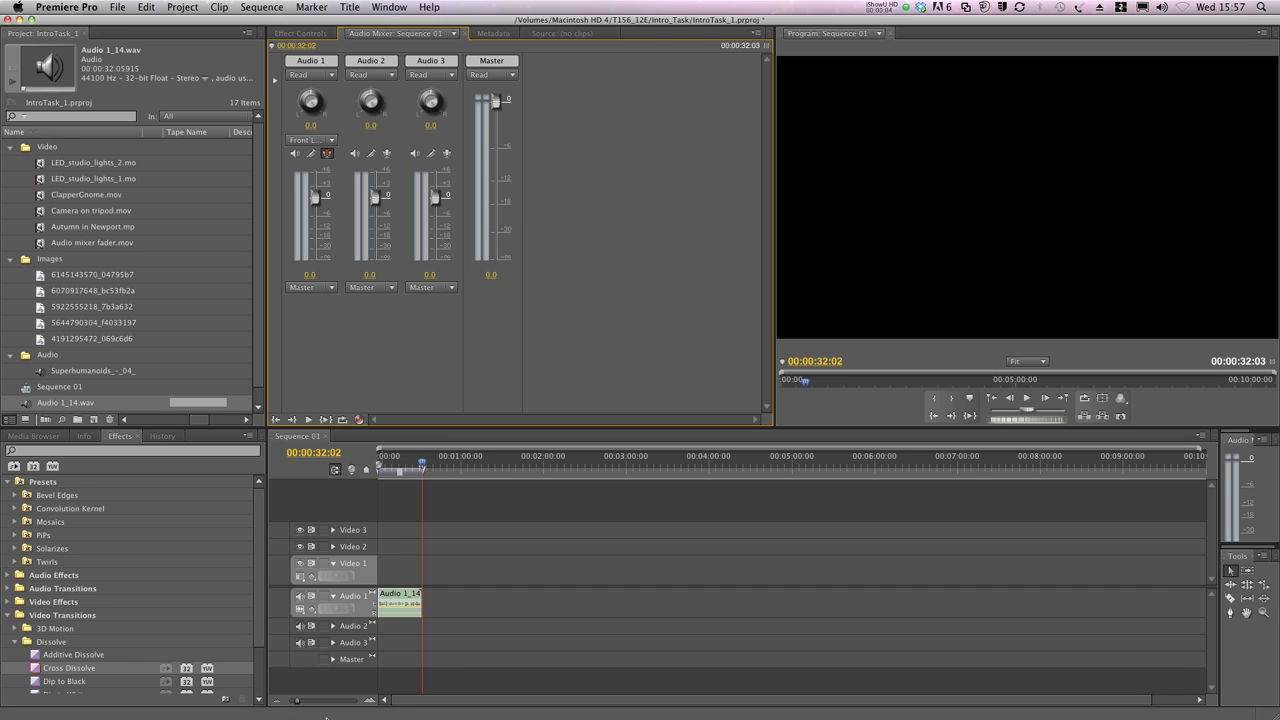
left_click_drag(296, 704, 318, 704)
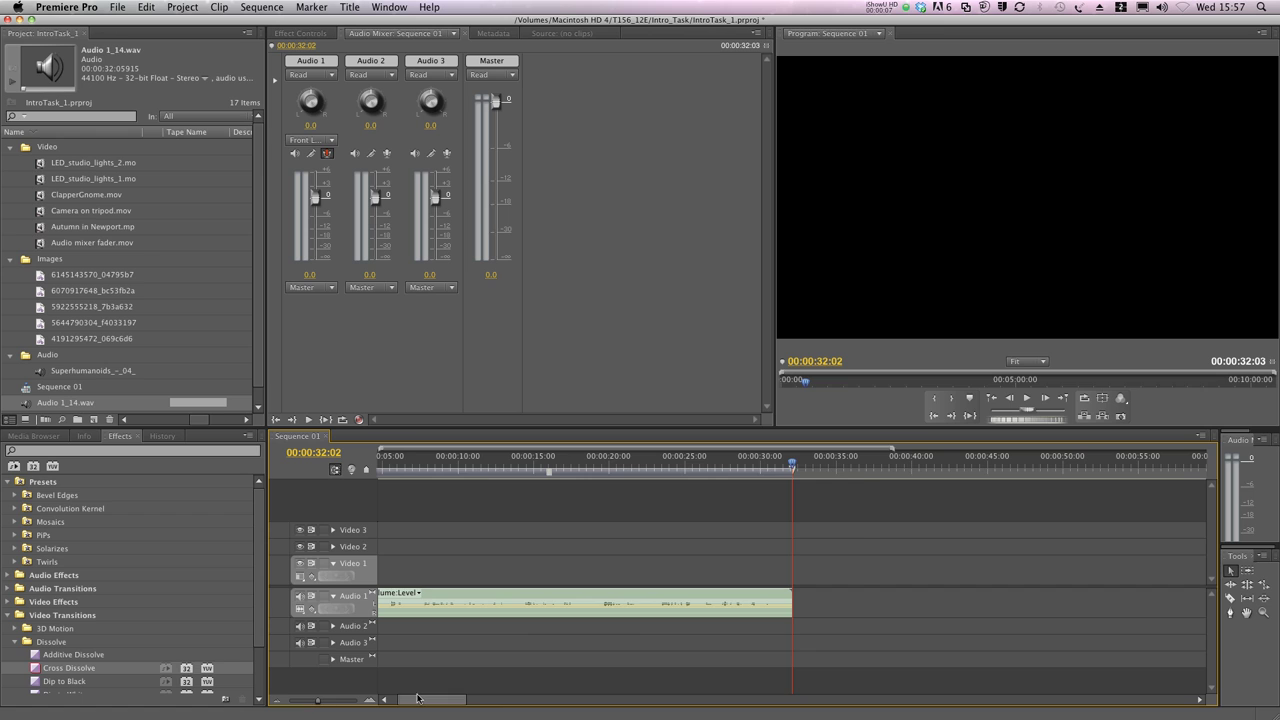
left_click_drag(423, 700, 390, 703)
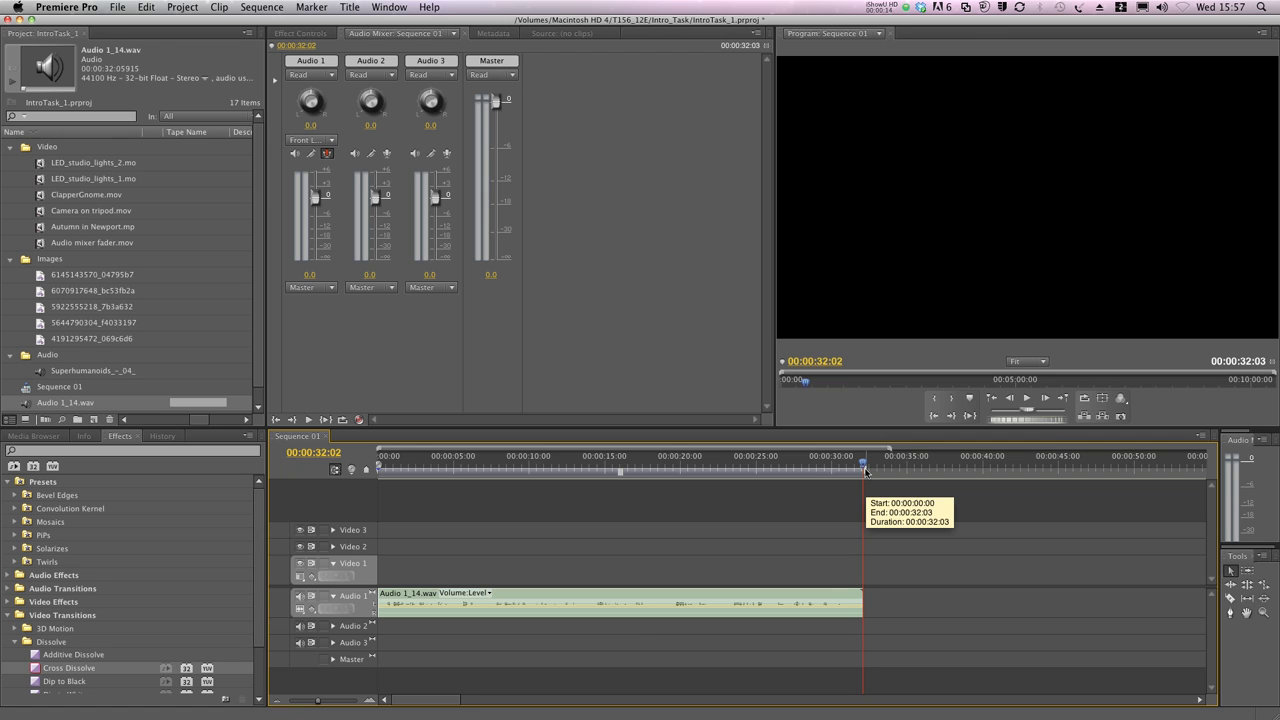
mouse_move(889, 466)
left_mouse_down()
mouse_move(927, 467)
mouse_move(909, 467)
left_mouse_up()
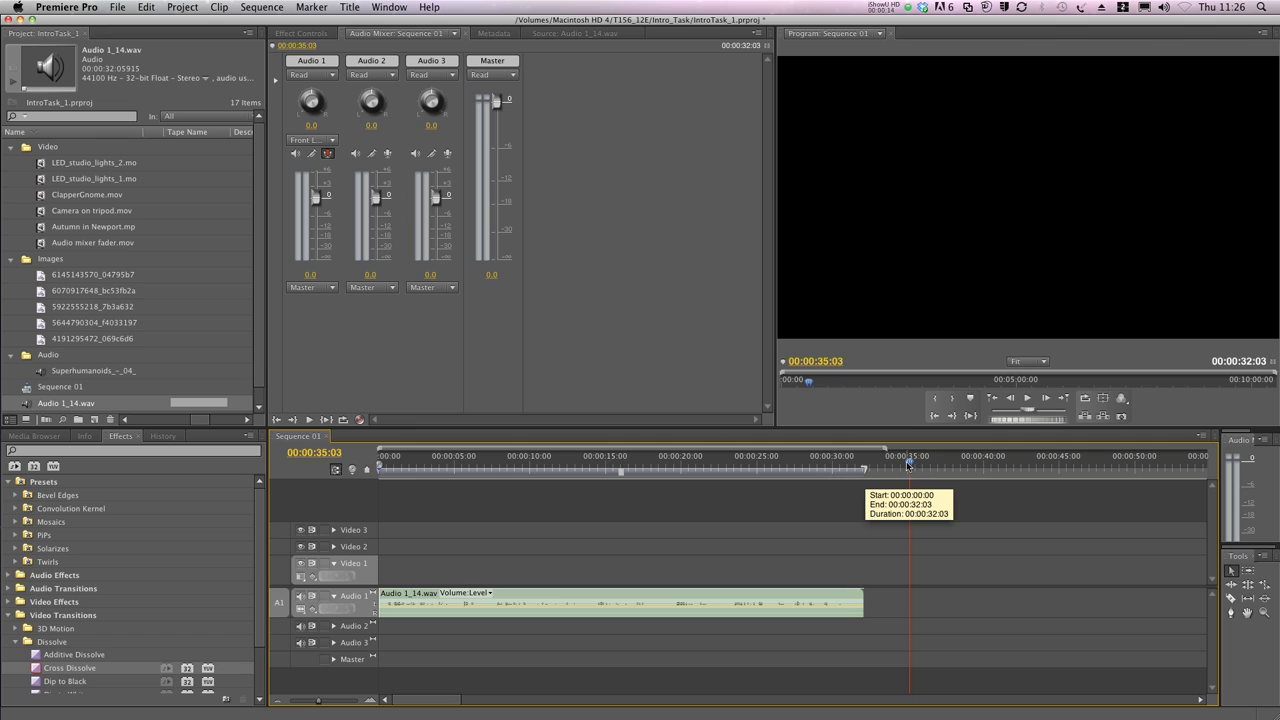
left_click_drag(908, 464, 432, 485)
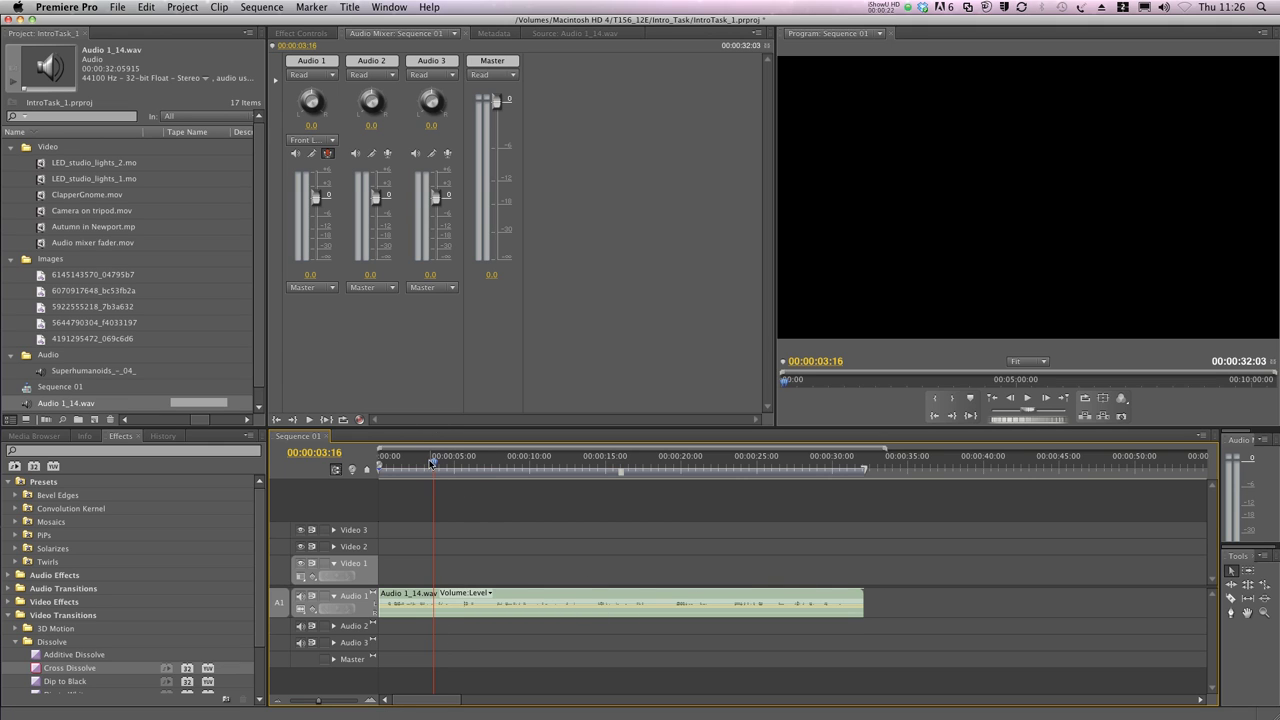
key("Home")
left_click(1031, 399)
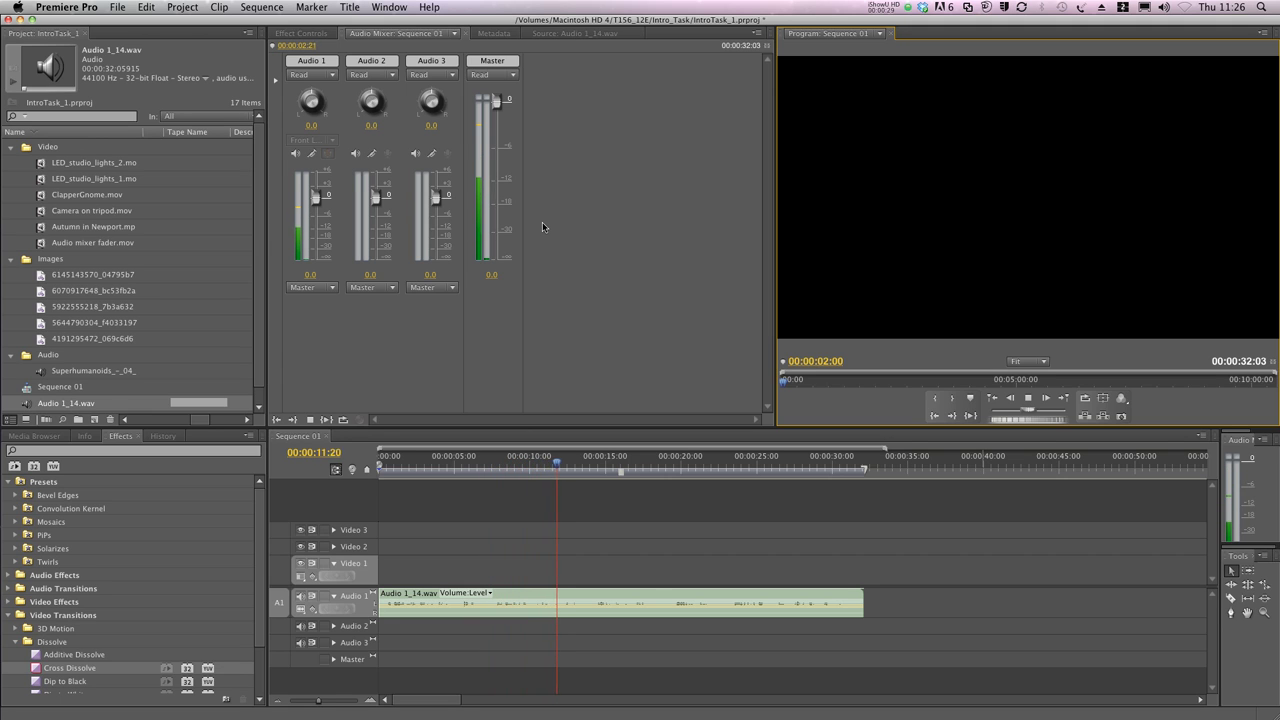
left_click(1029, 398)
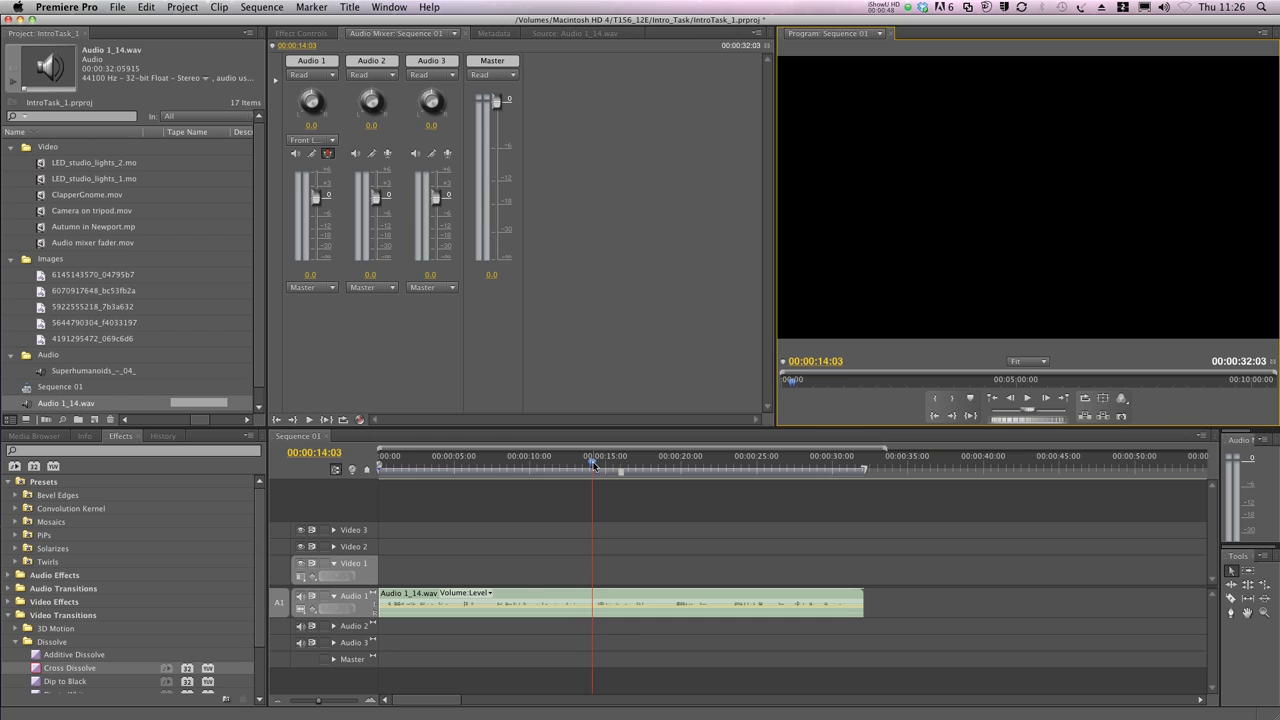
left_click_drag(593, 465, 379, 465)
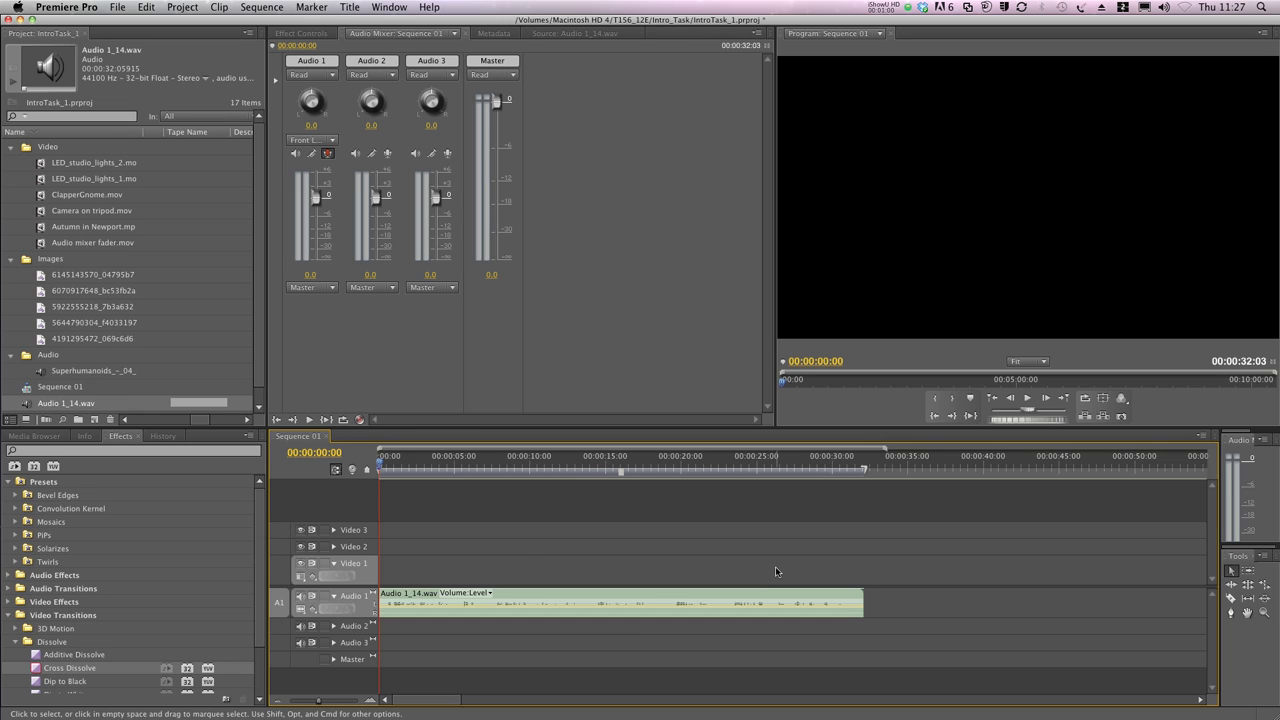
Place the hat photo at the start of Video 1 and lengthen it slightly after a playback check
left_click(42, 278)
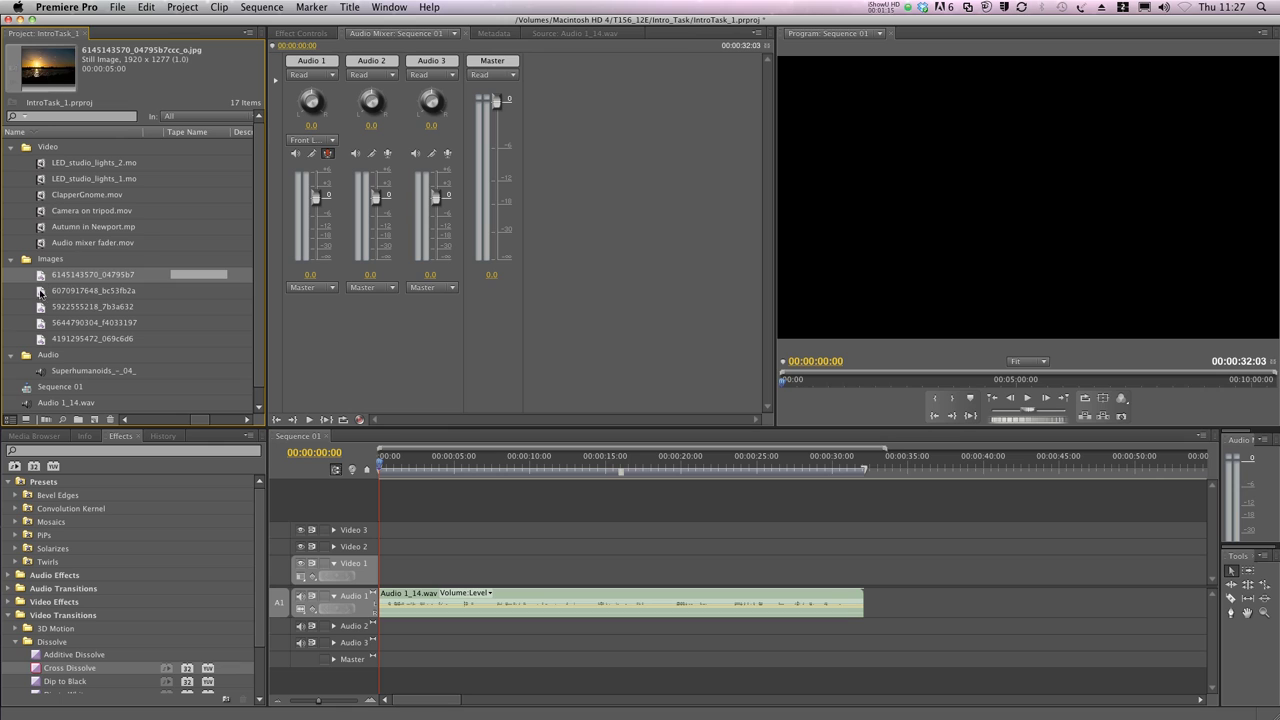
left_click(41, 292)
left_click(43, 309)
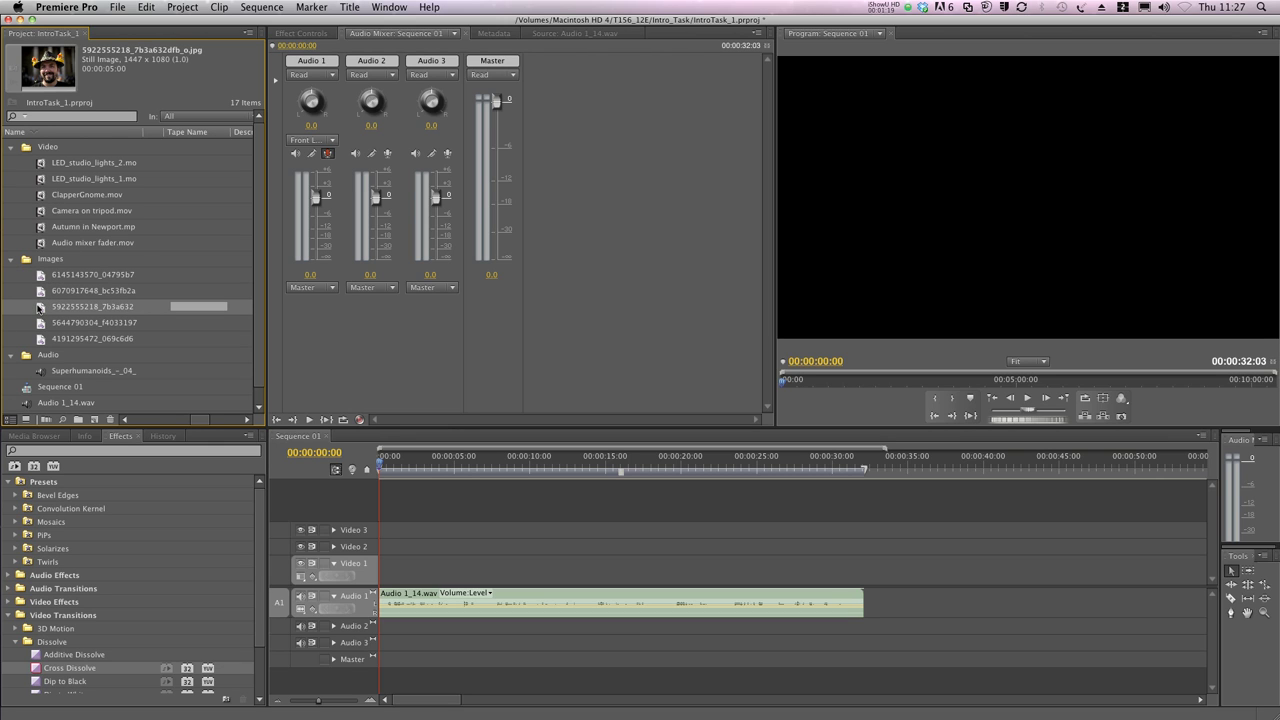
left_click_drag(358, 468, 484, 573)
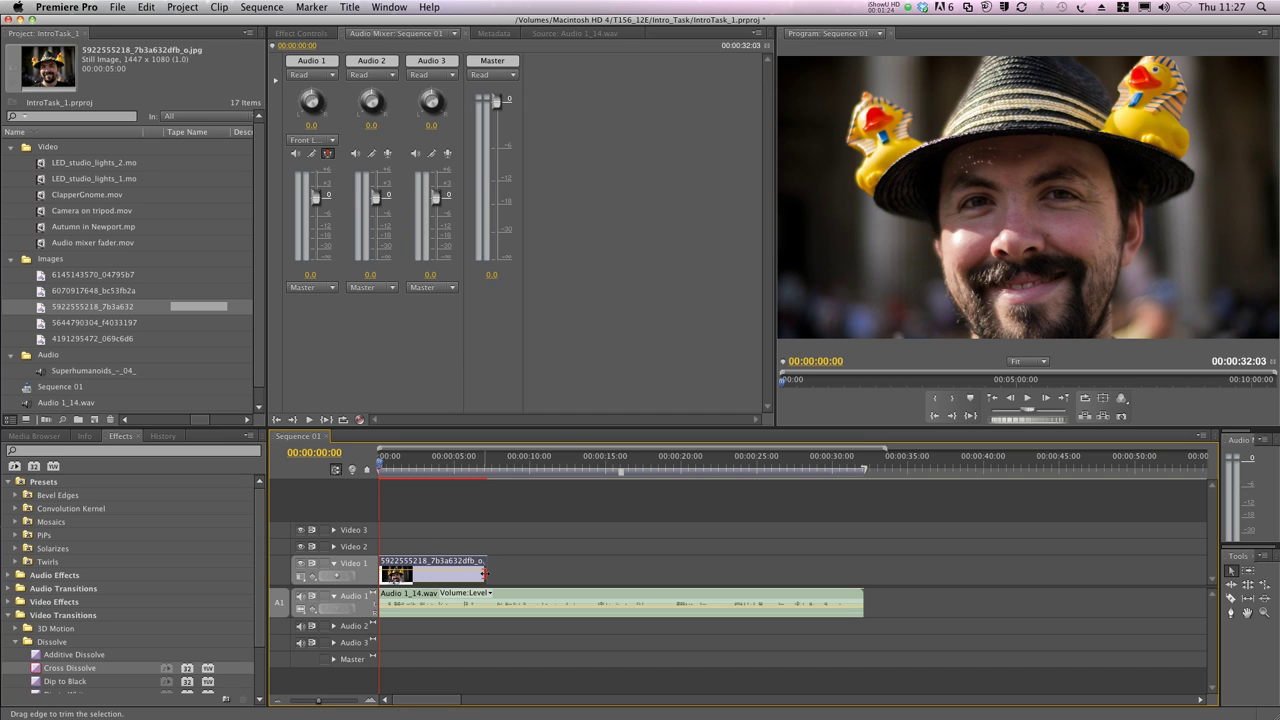
left_click(458, 479)
key("space")
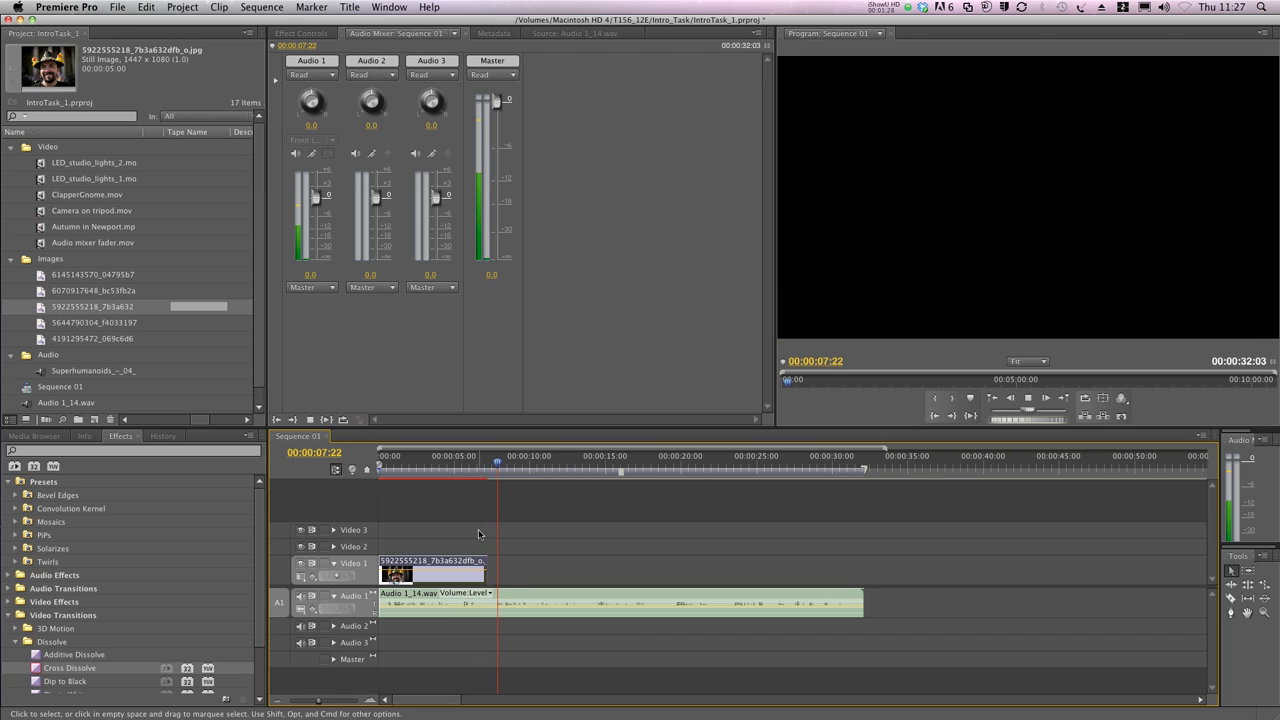
key("space")
left_click_drag(488, 573, 494, 575)
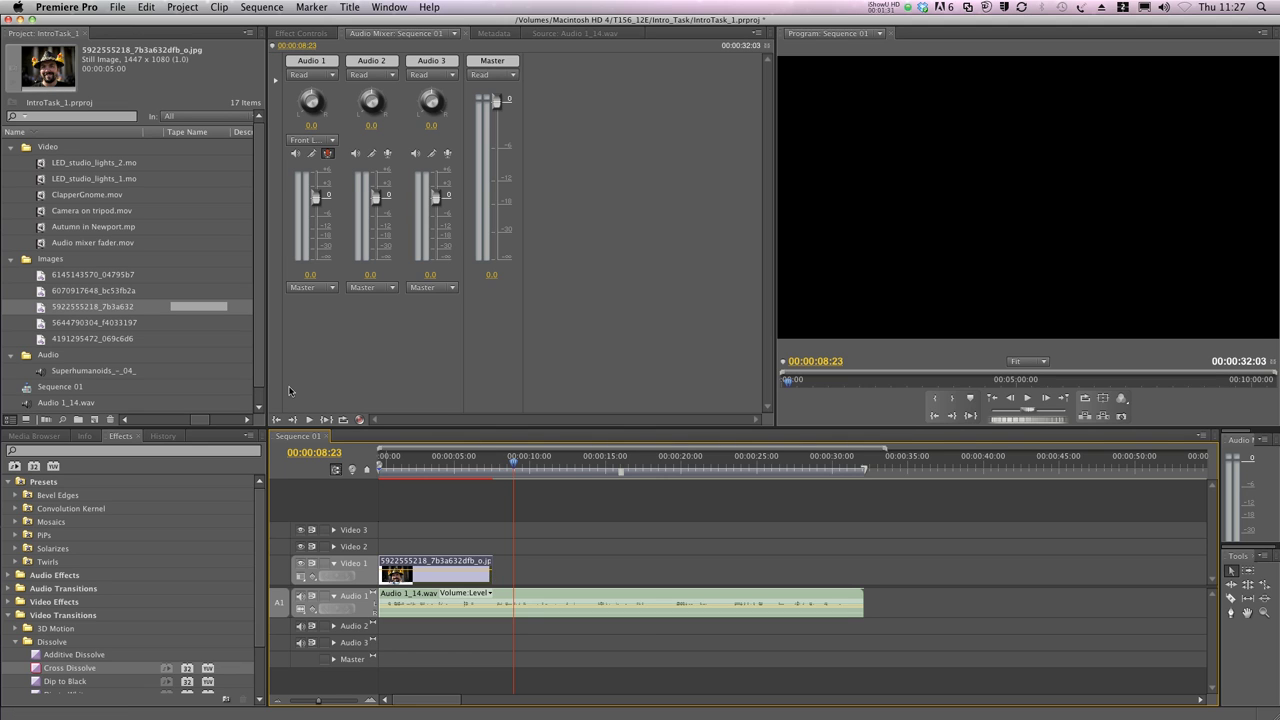
Add the second photo after the first on Video 1 and lengthen it
left_click_drag(44, 324, 496, 581)
key("space")
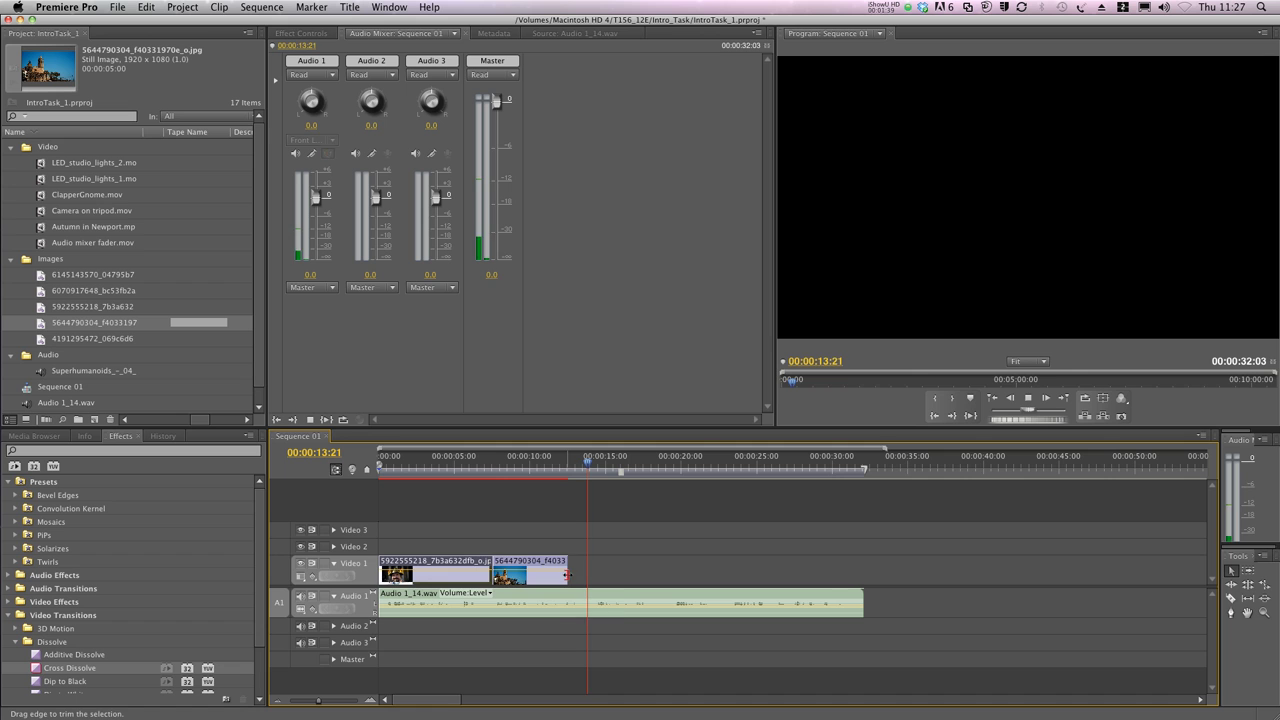
left_click_drag(566, 575, 587, 576)
key("space")
left_click_drag(60, 275, 600, 576)
double_click(93, 290)
left_click_drag(503, 243, 636, 578)
left_click_drag(93, 338, 640, 576)
left_click_drag(708, 576, 665, 578)
left_click(697, 462)
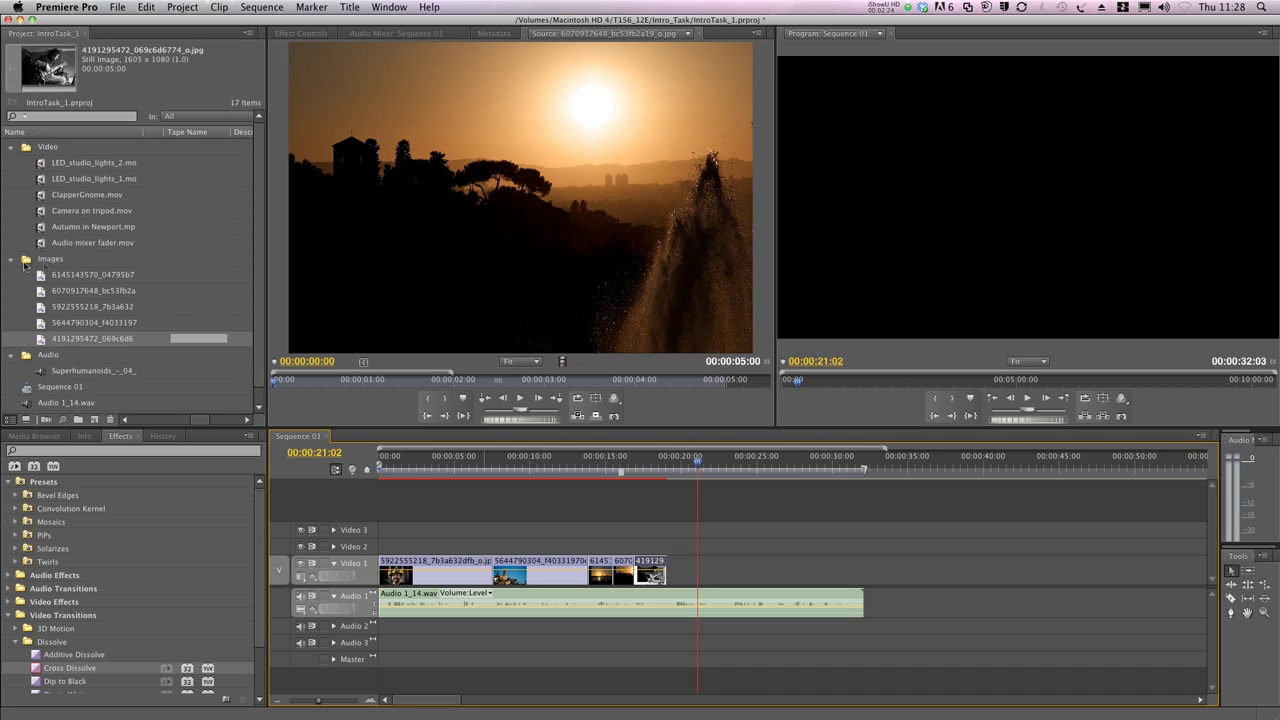
Collapse the Images bin, load Autumn in Newport.mp4 into the Source monitor and preview its titles
left_click(12, 260)
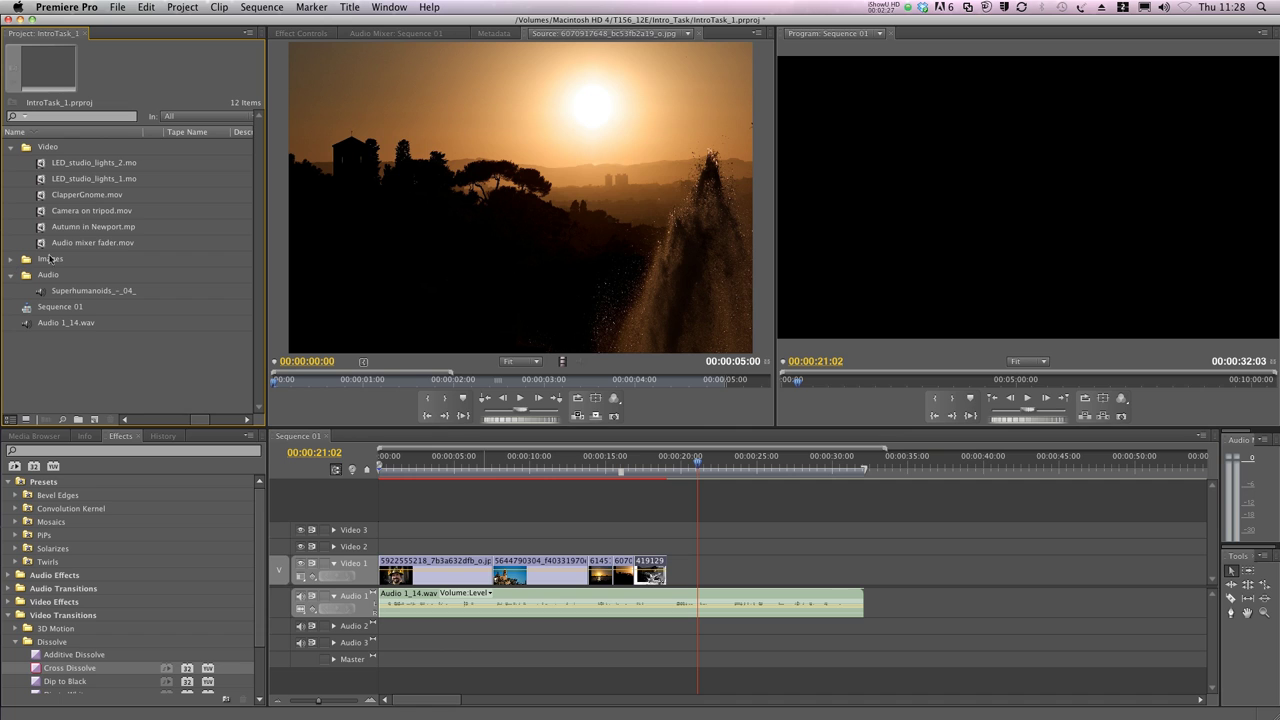
left_click(43, 230)
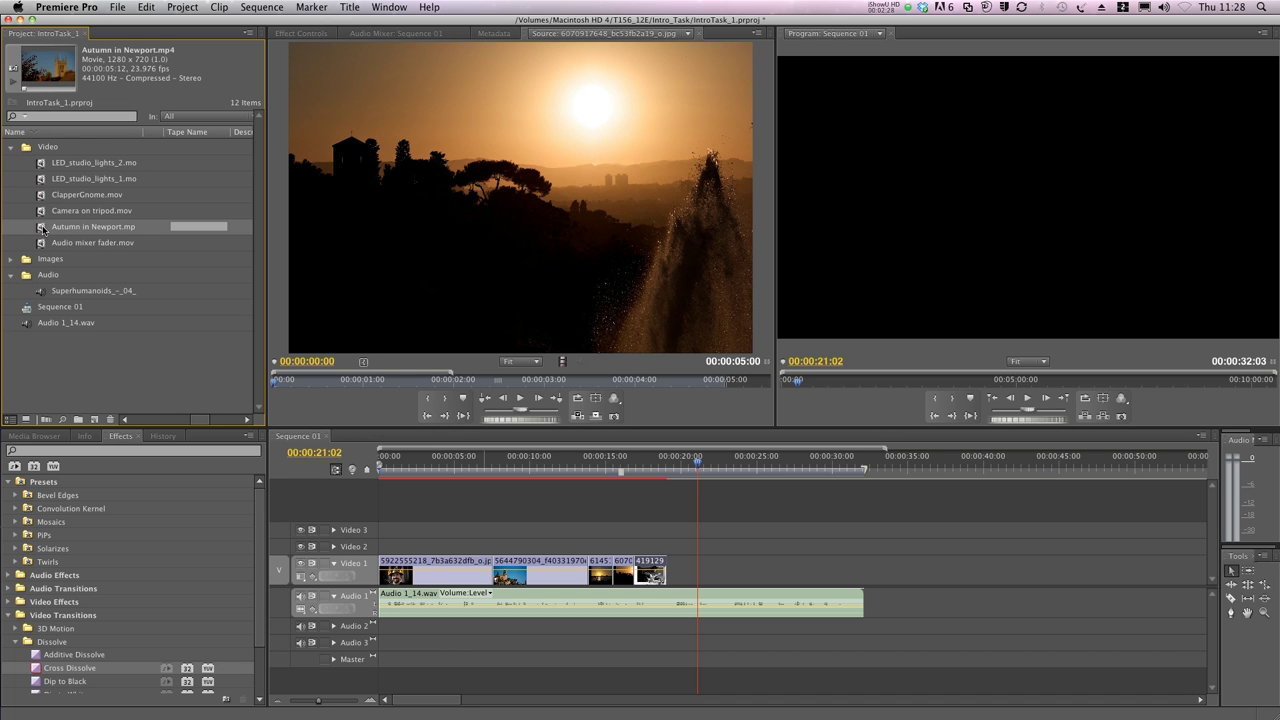
left_click_drag(40, 230, 477, 182)
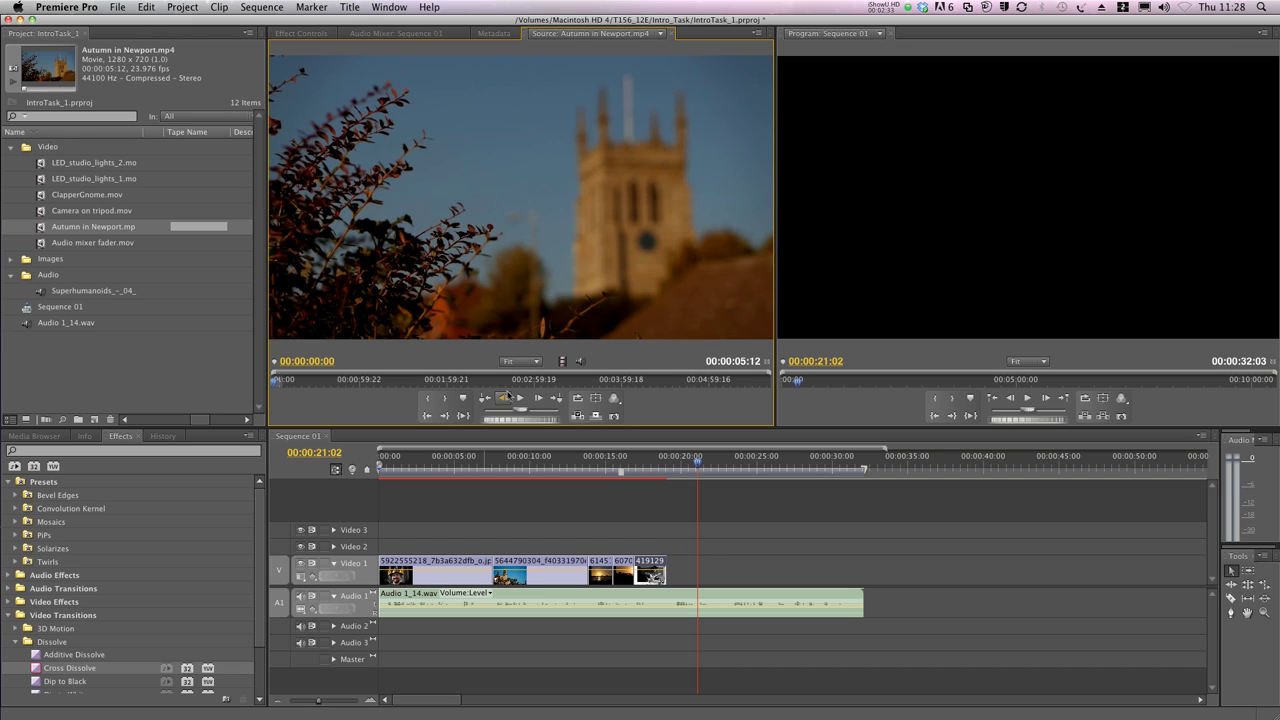
left_click(520, 398)
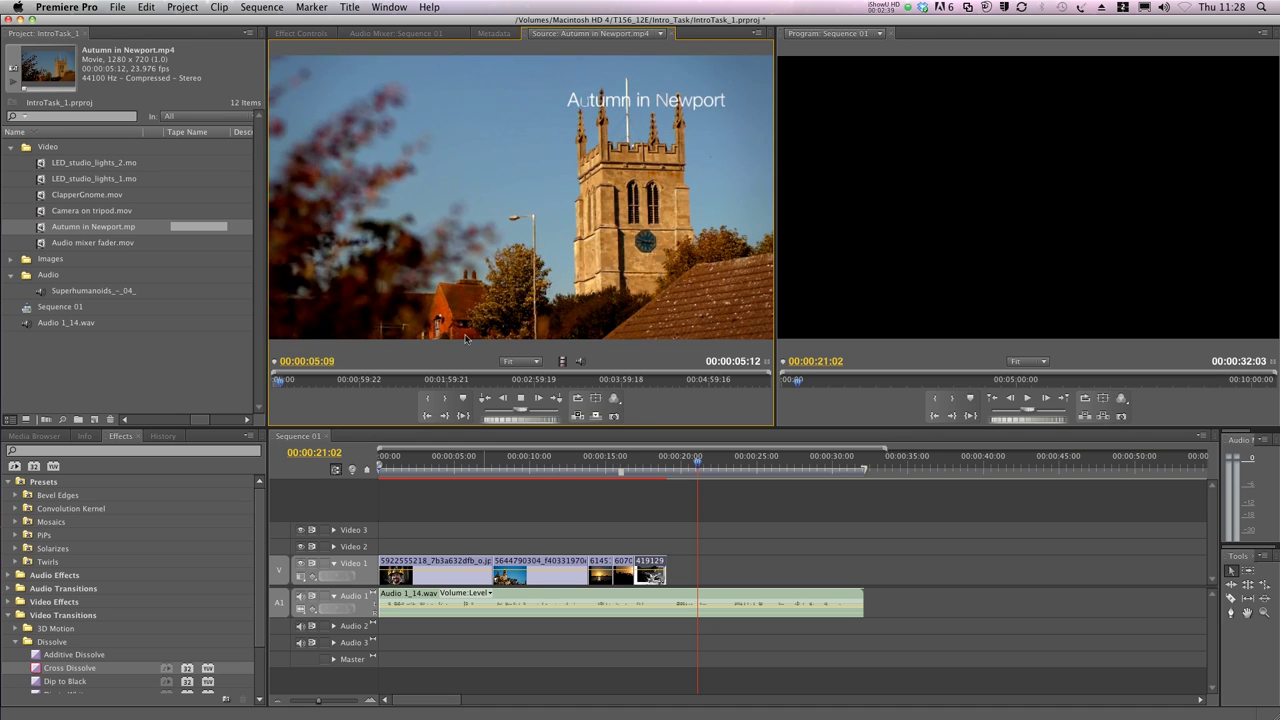
left_click(521, 398)
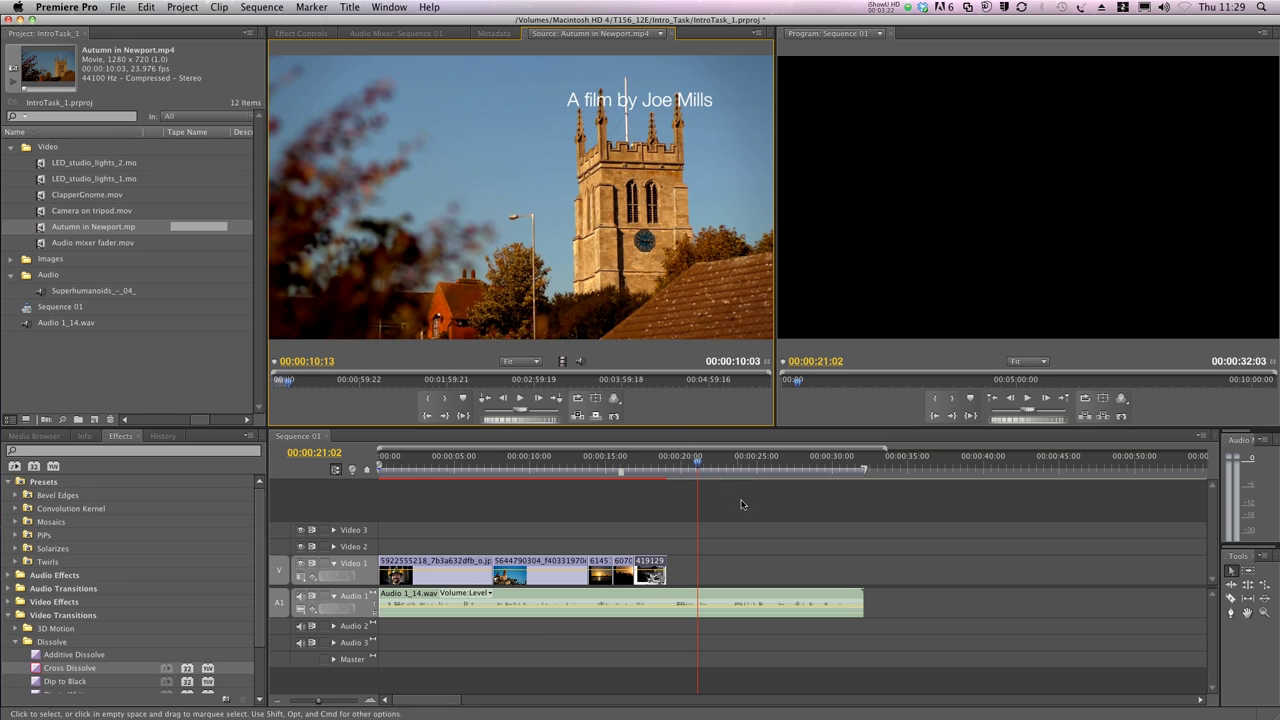
left_click(712, 485)
key("space")
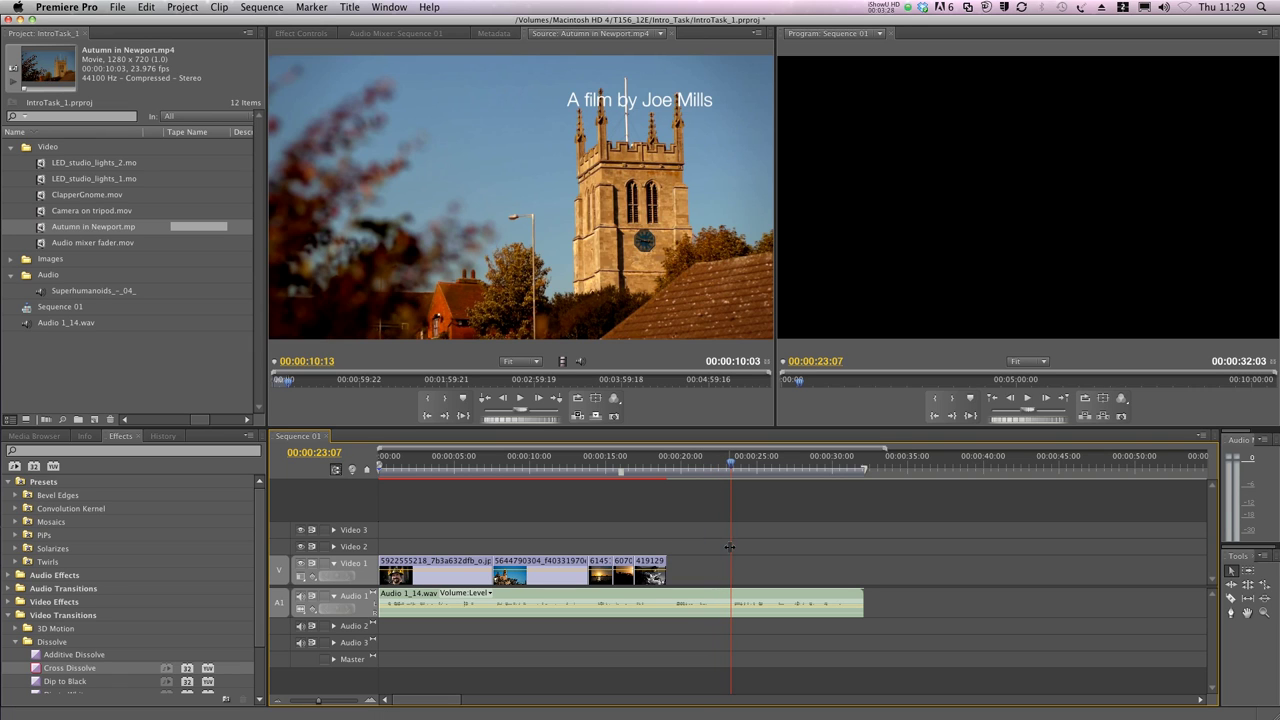
Place the Autumn in Newport clip on Video 2 and trim its start to the playhead after the photos
left_click_drag(506, 203, 580, 543)
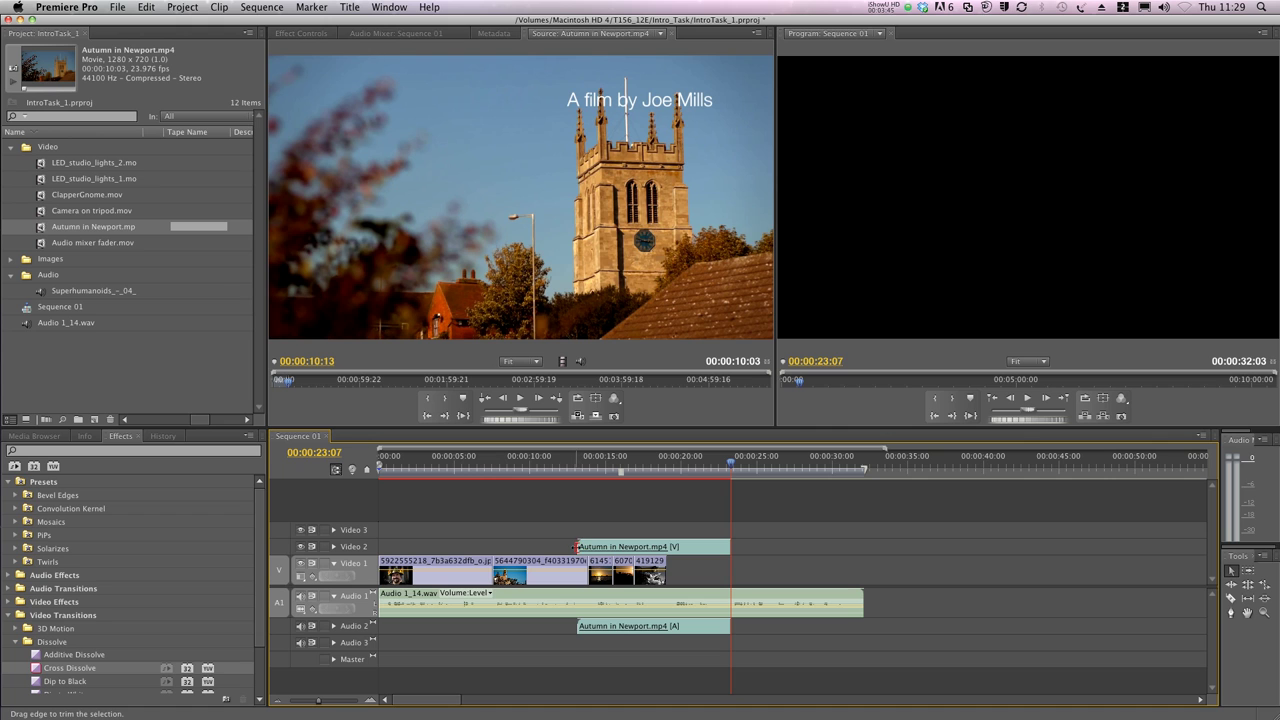
left_click_drag(576, 547, 667, 547)
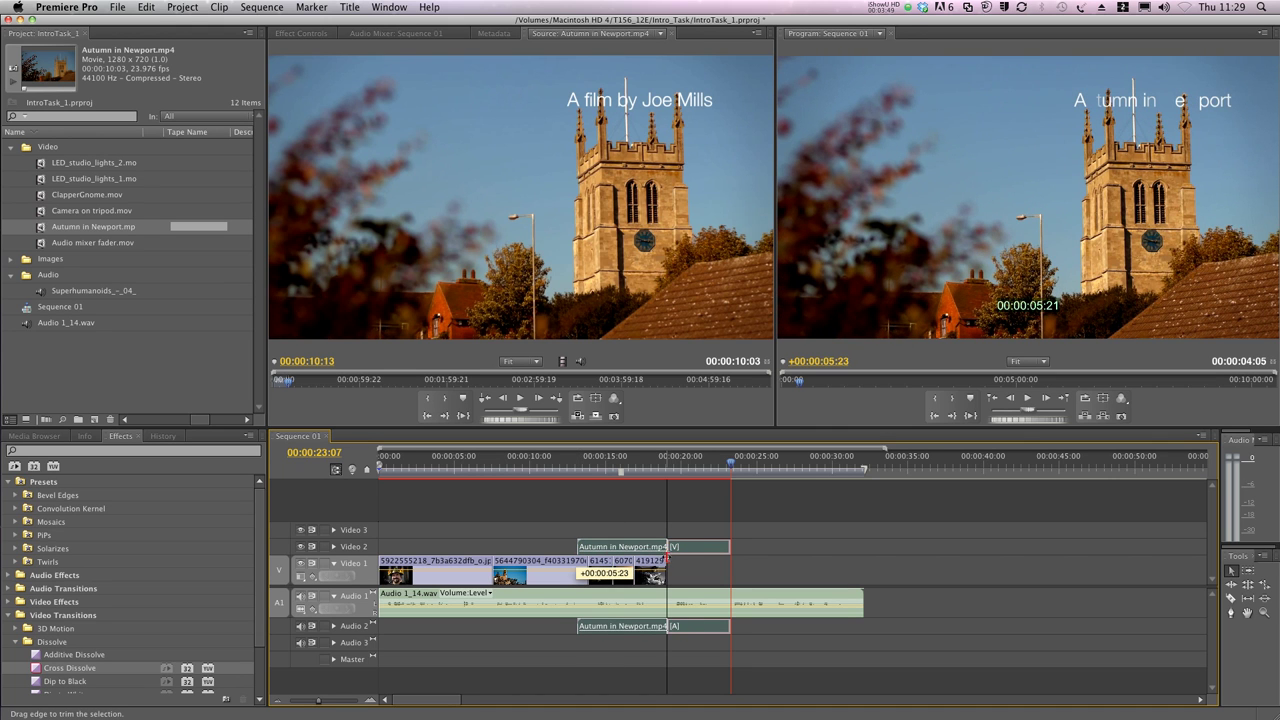
left_click_drag(666, 545, 667, 546)
left_click(656, 470)
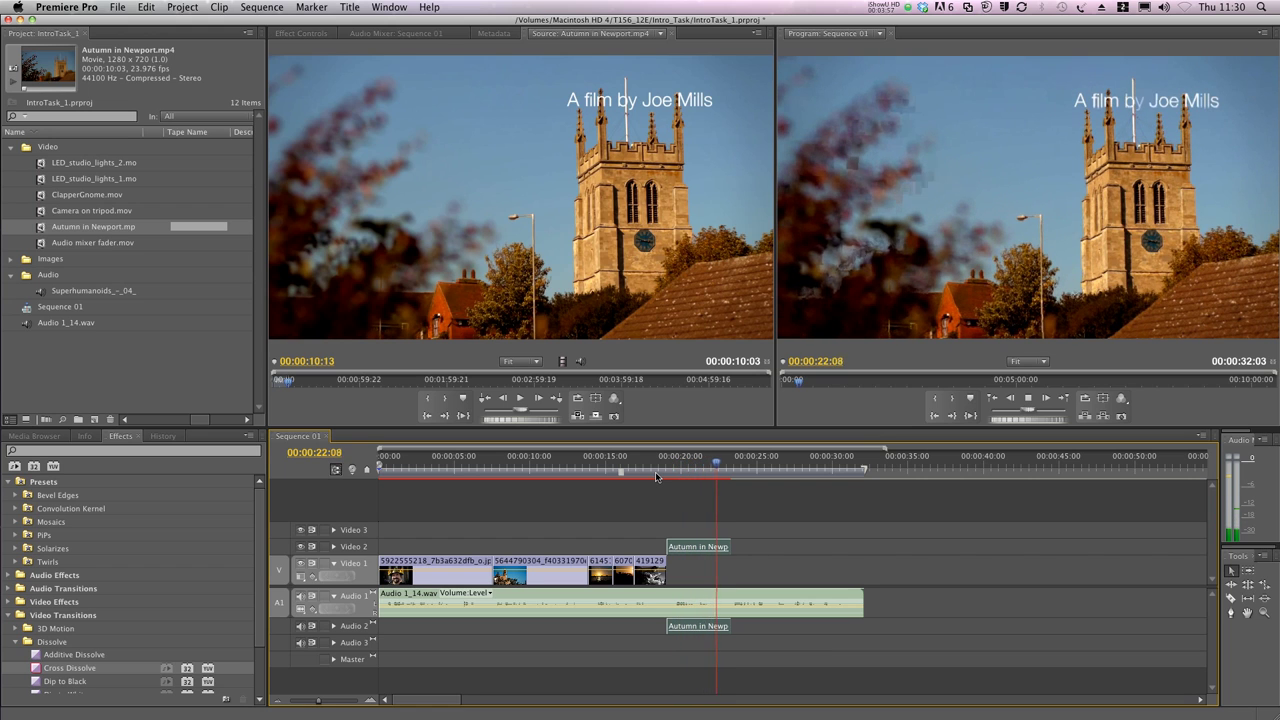
key("space")
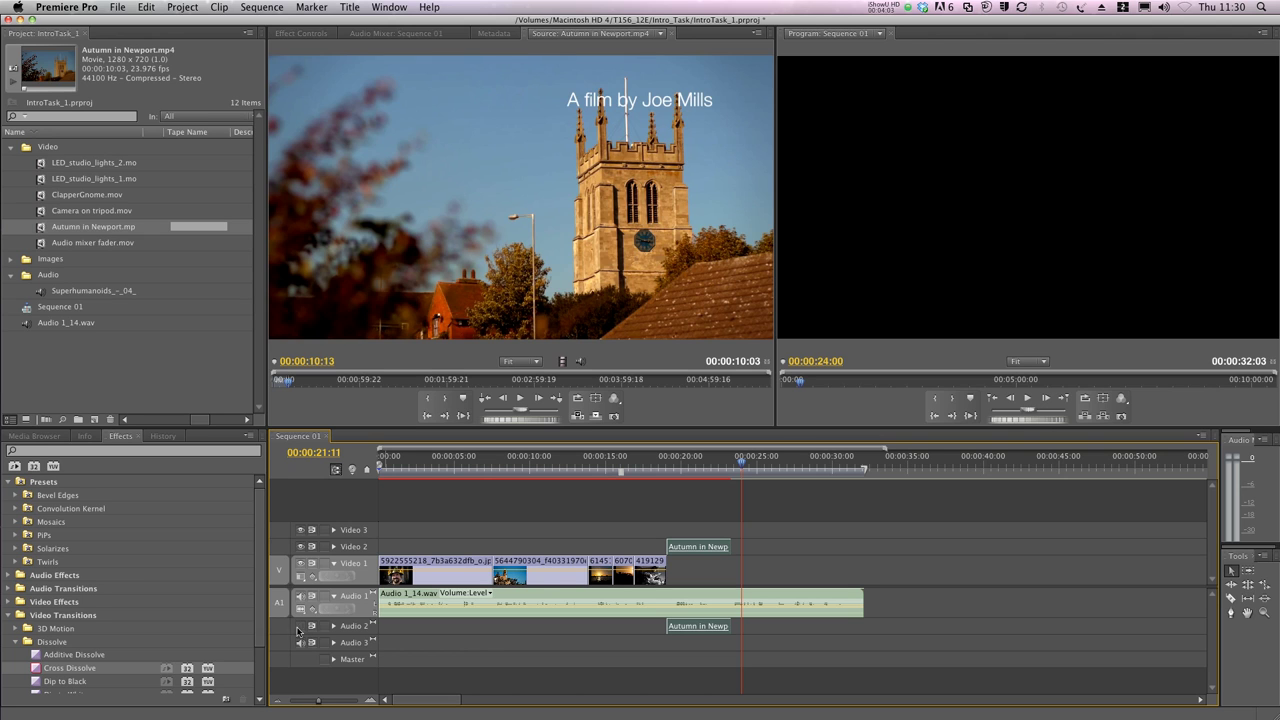
left_click(658, 474)
key("space")
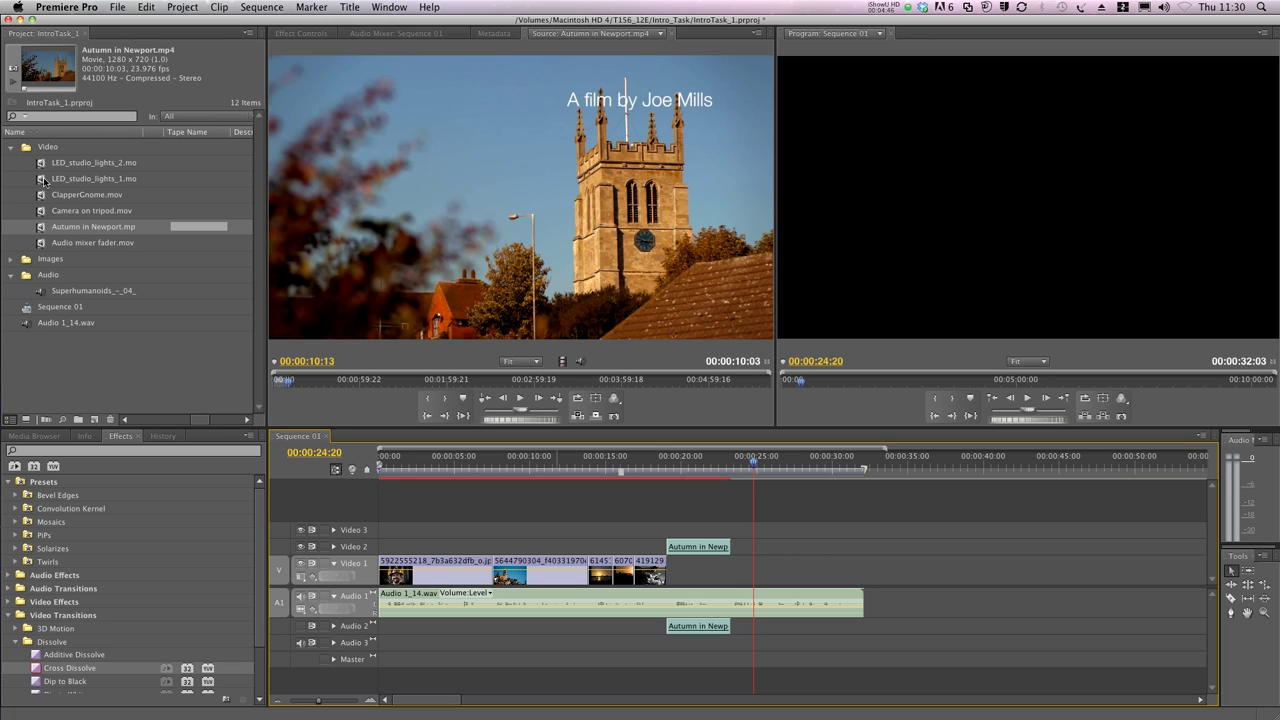
Add LED_studio_lights_1.mov, Camera on tripod.mov and ClapperGnome.mov after Autumn on Video 2, ending at 00:00:33:12
left_click(44, 181)
left_click(41, 212)
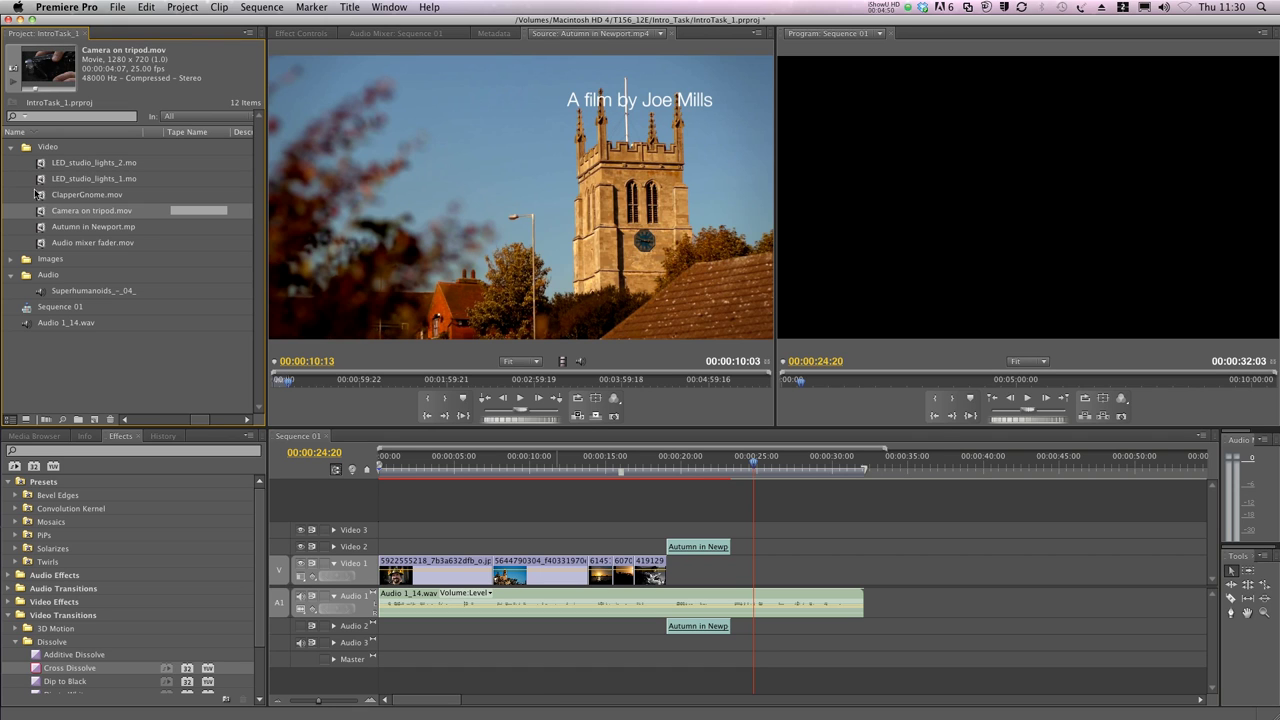
left_click(43, 197)
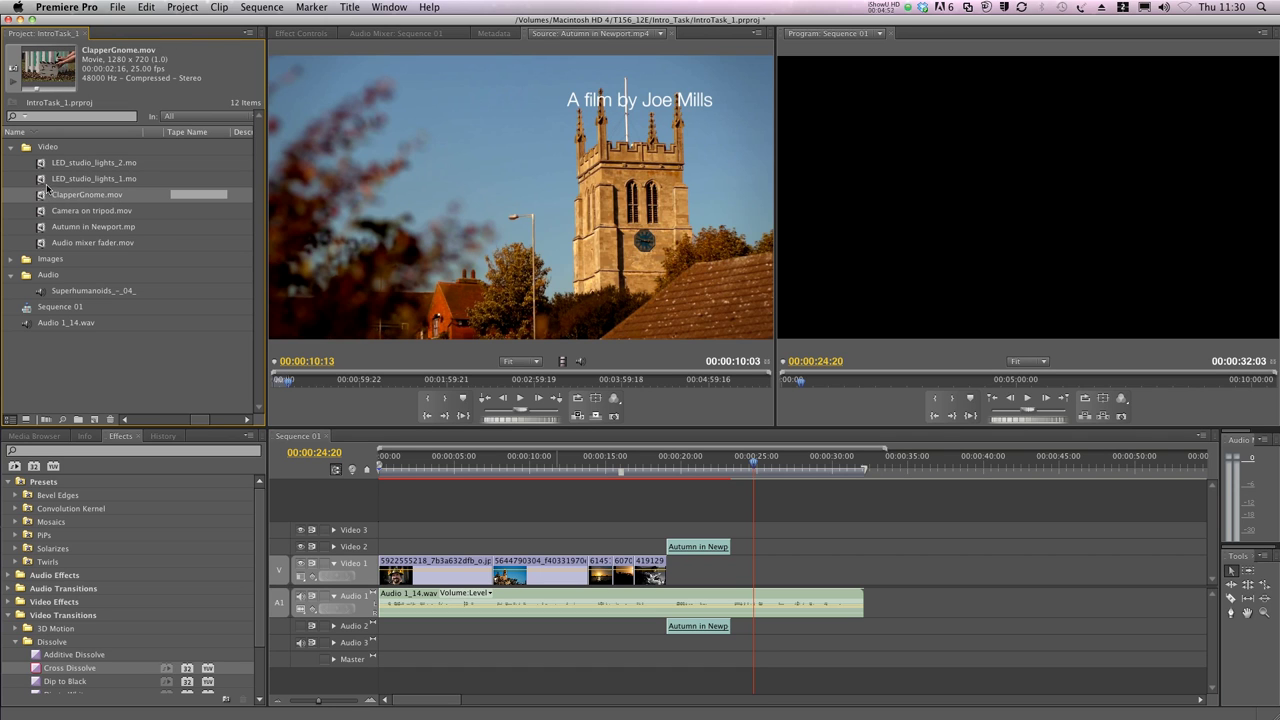
left_click_drag(46, 182, 359, 327)
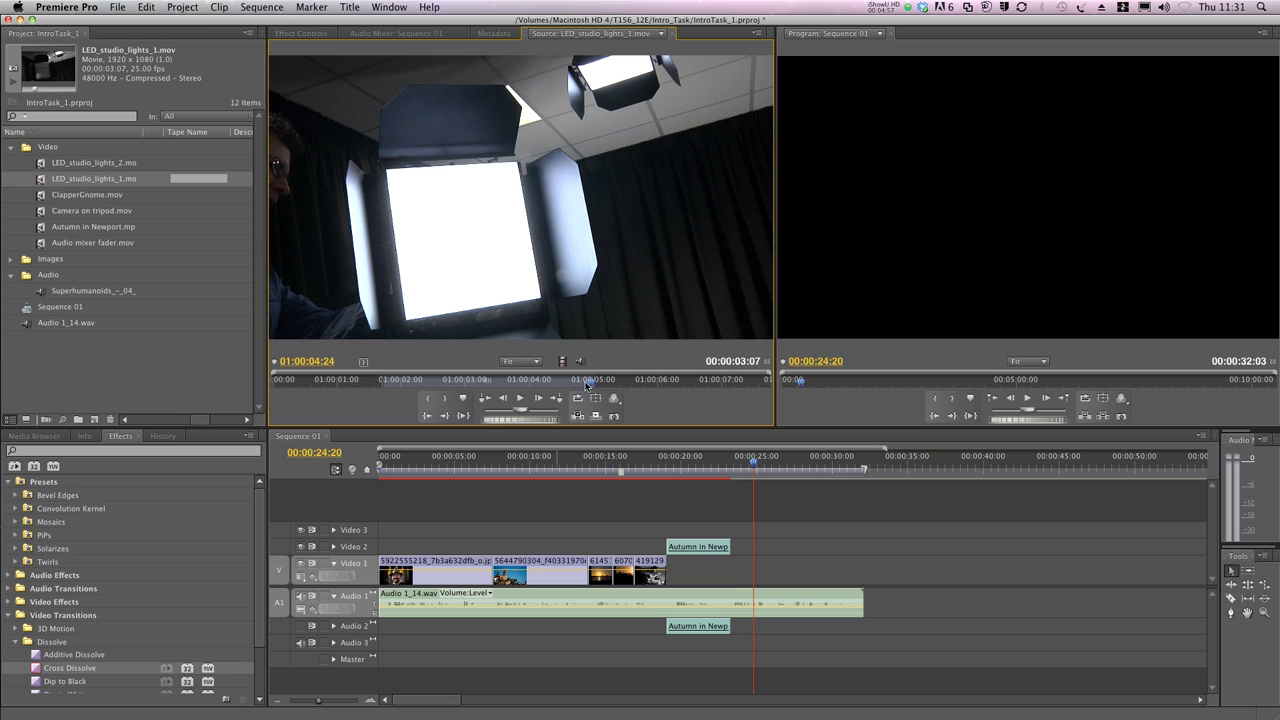
left_click_drag(443, 261, 742, 553)
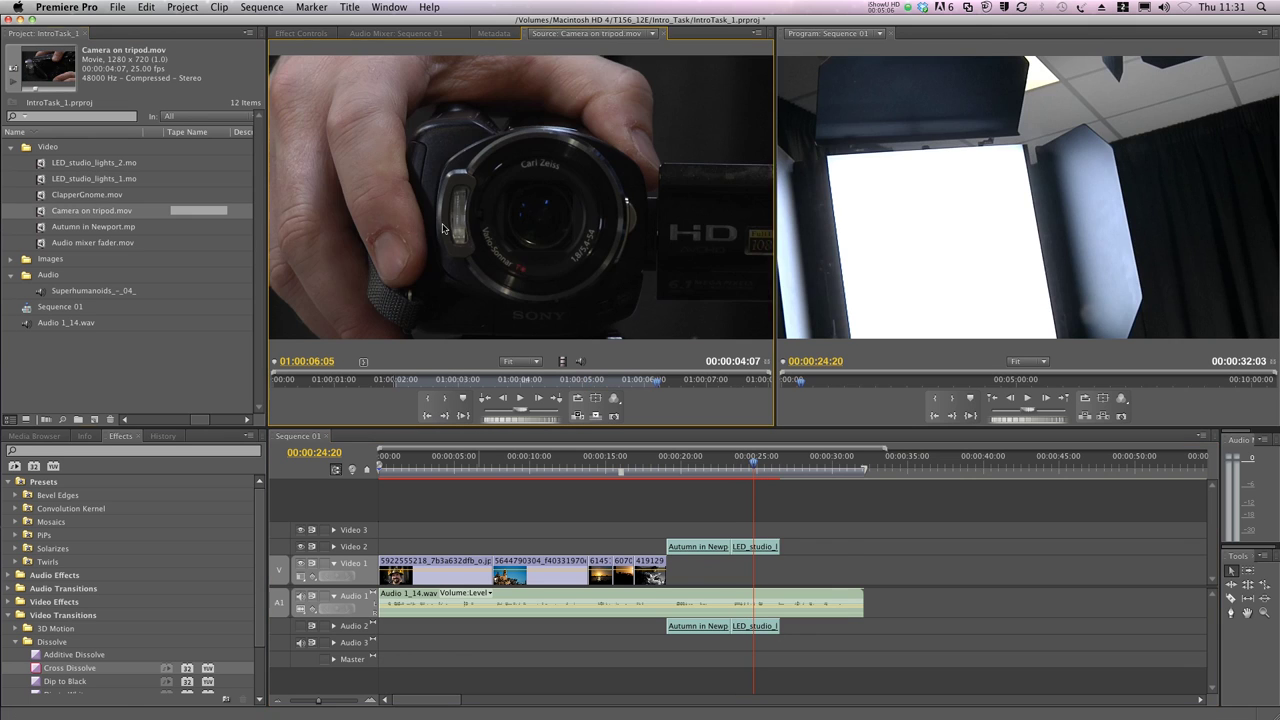
left_click_drag(520, 200, 810, 550)
left_click_drag(520, 200, 855, 567)
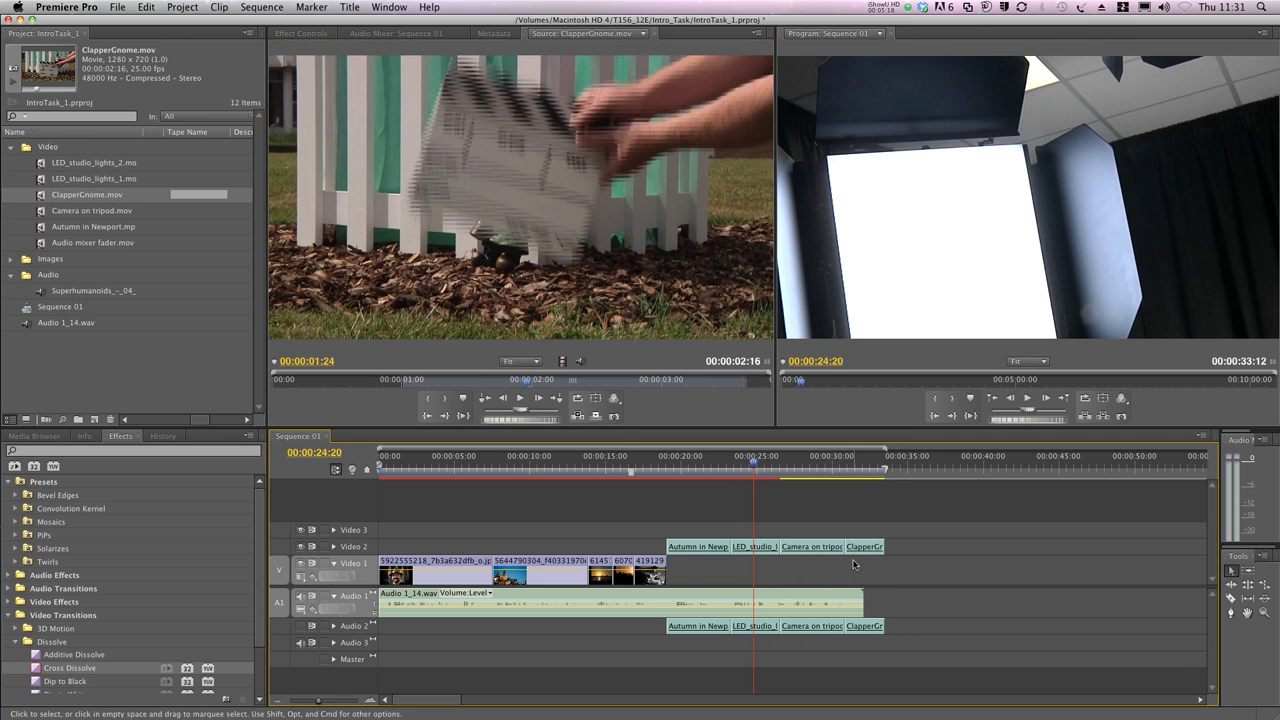
left_click(662, 466)
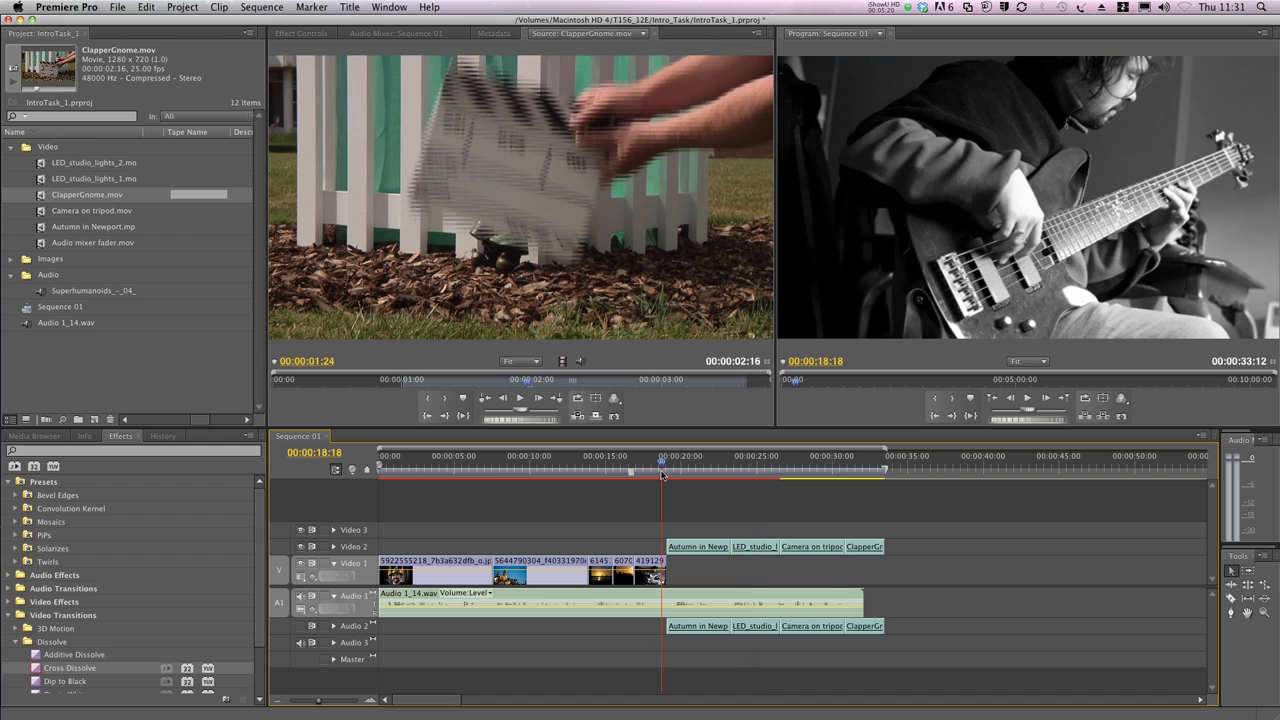
key("space")
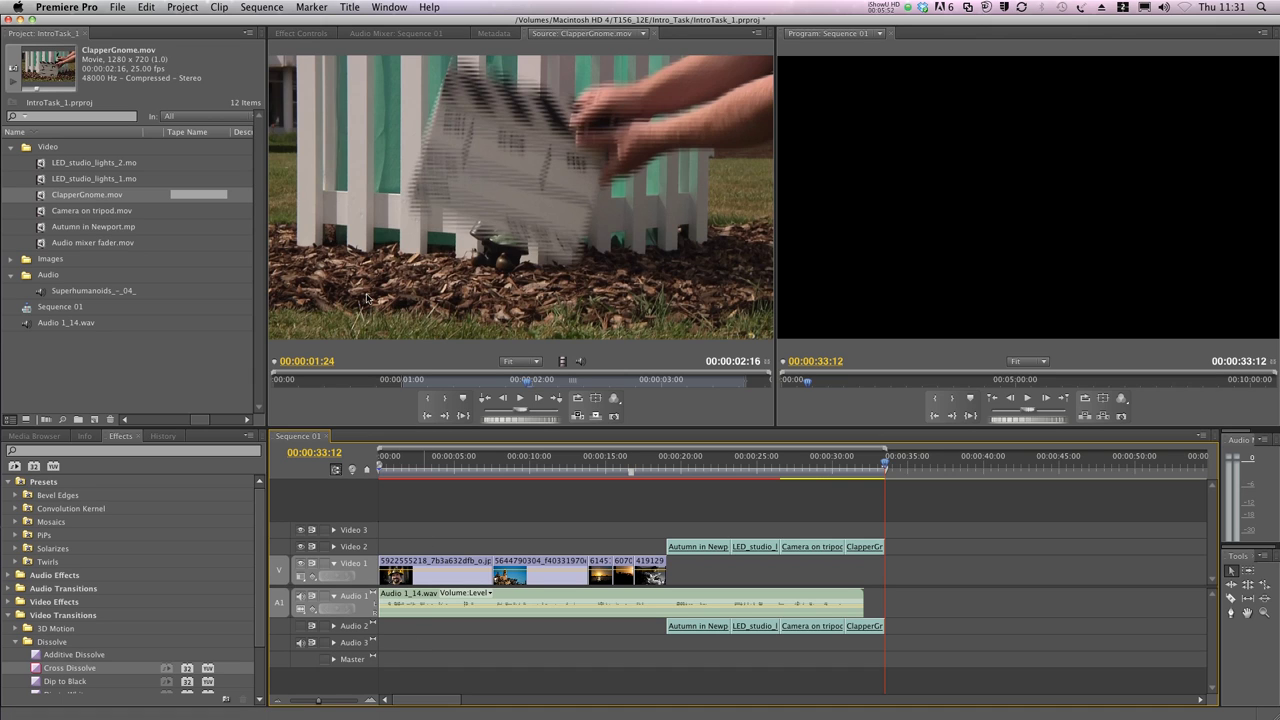
Place the Superhumanoids music on Audio 3 from 00:00 and play the sequence with it
left_click(11, 147)
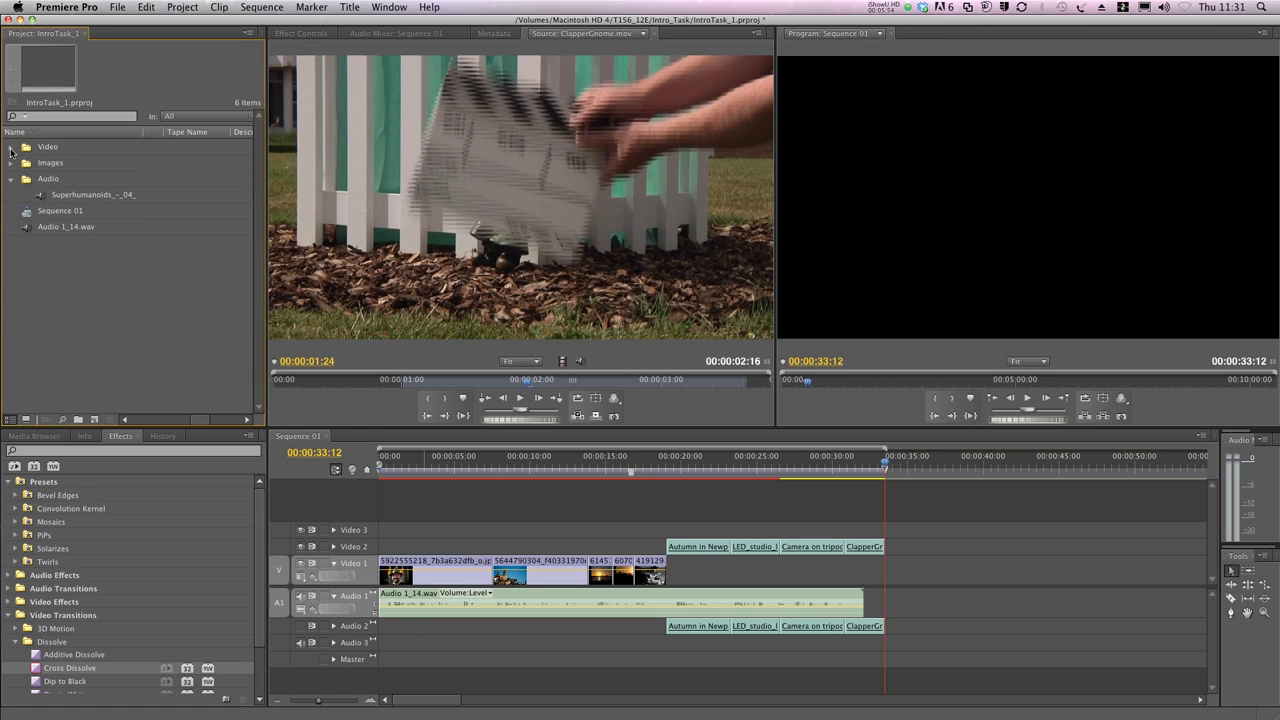
left_click(41, 197)
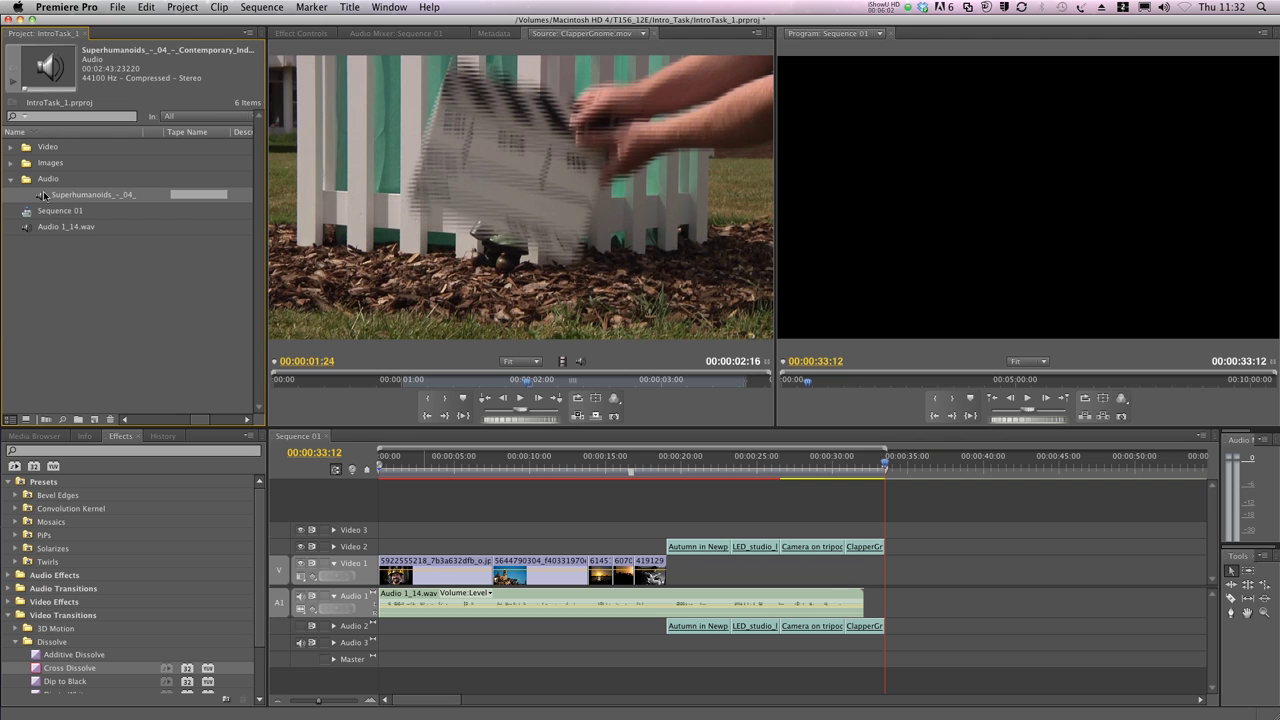
double_click(46, 198)
left_click_drag(42, 198, 434, 645)
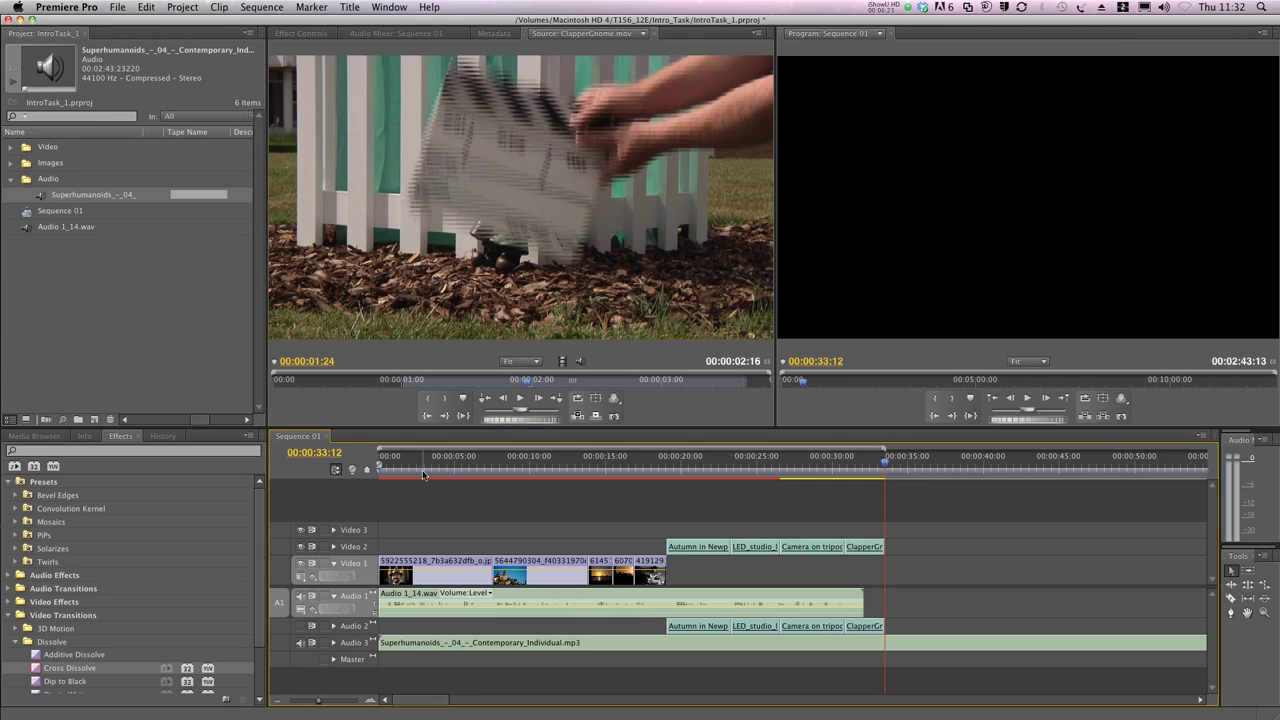
left_click(374, 475)
key("space")
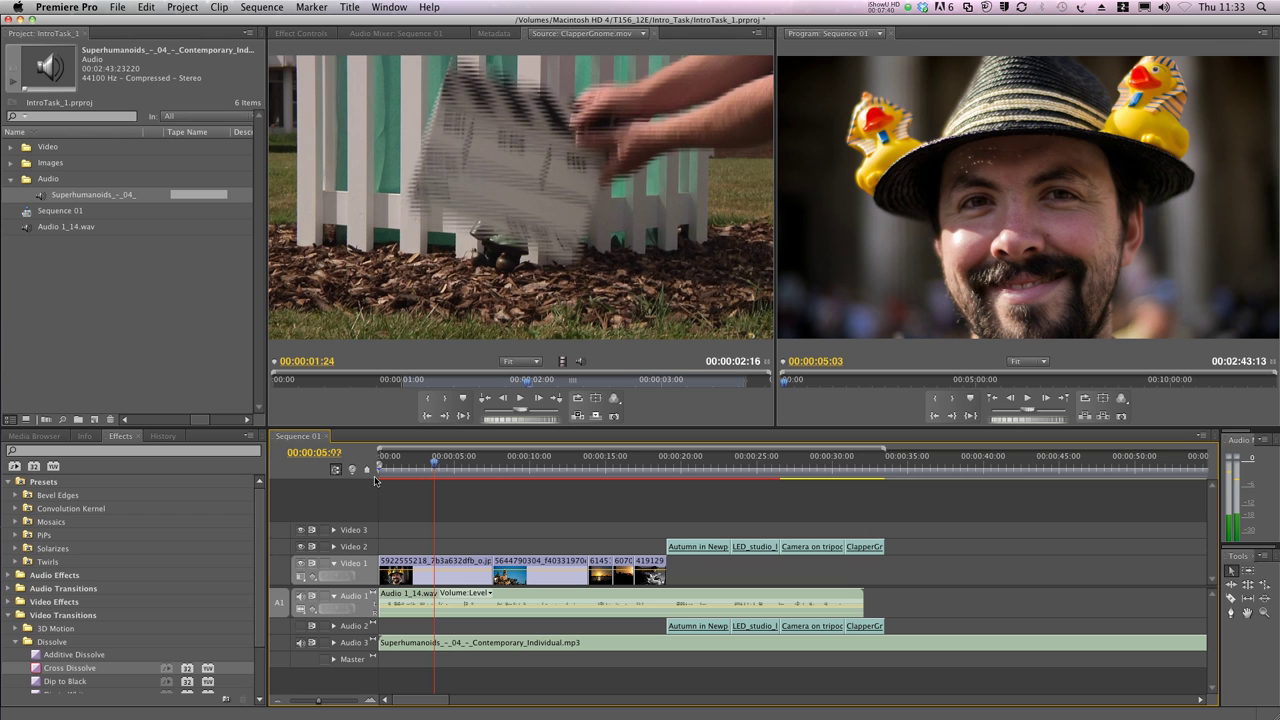
Create a new Title item from the Project panel with default settings
right_click(35, 287)
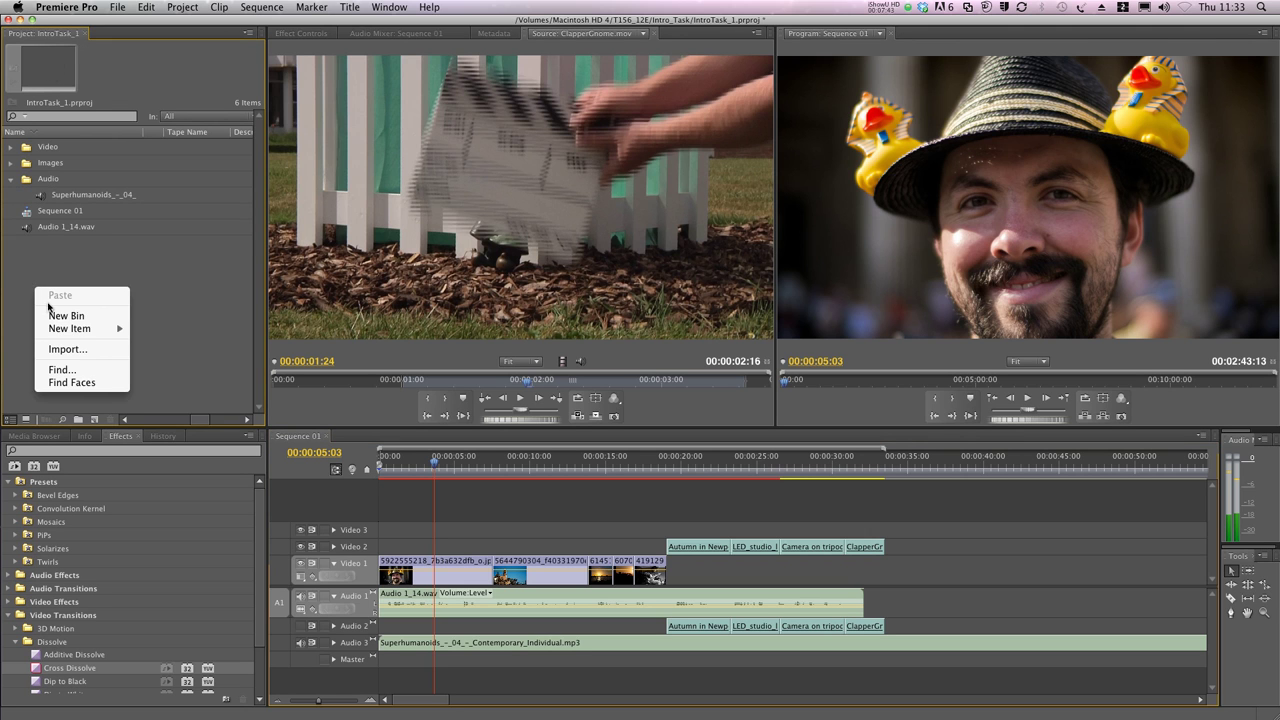
mouse_move(70, 328)
left_click(156, 354)
key("Return")
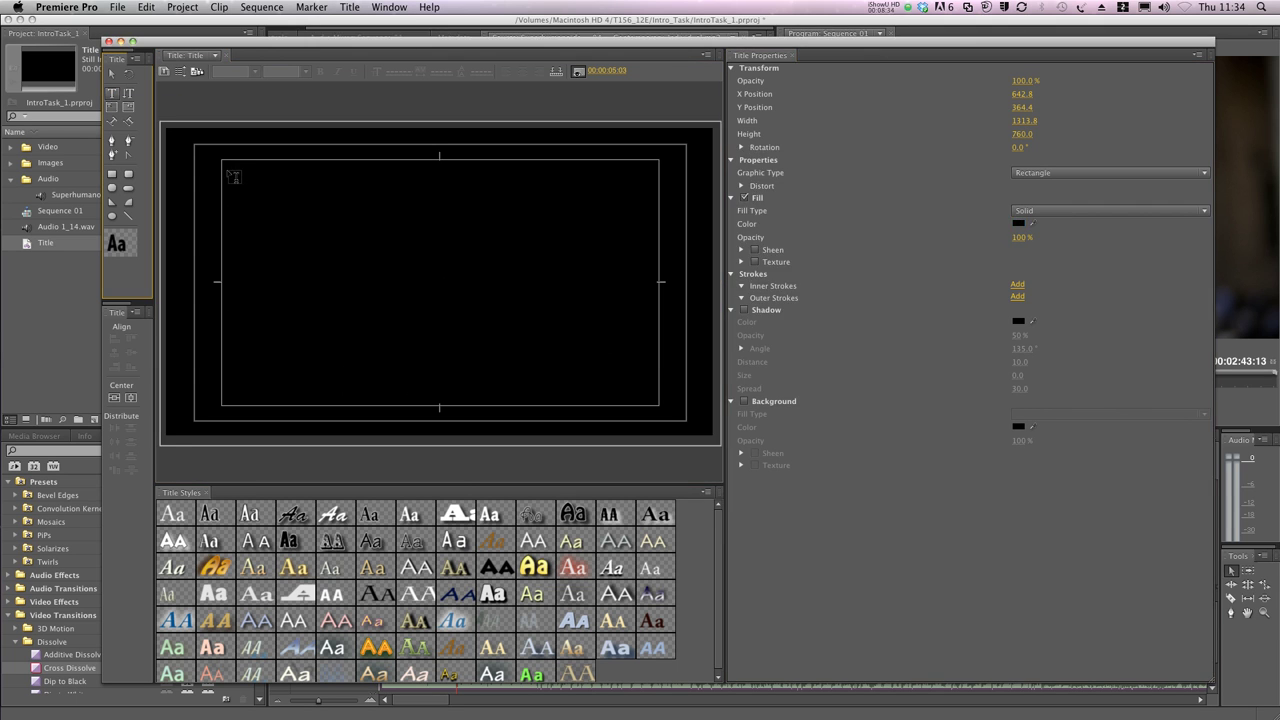
Type 'My T156 Introduction', 'by' and the author's name, centred vertically and horizontally
left_click(232, 176)
type("My T156 Introduction")
key("Return")
key("Return")
type("by")
key("Return")
key("Return")
type("Joe Mills")
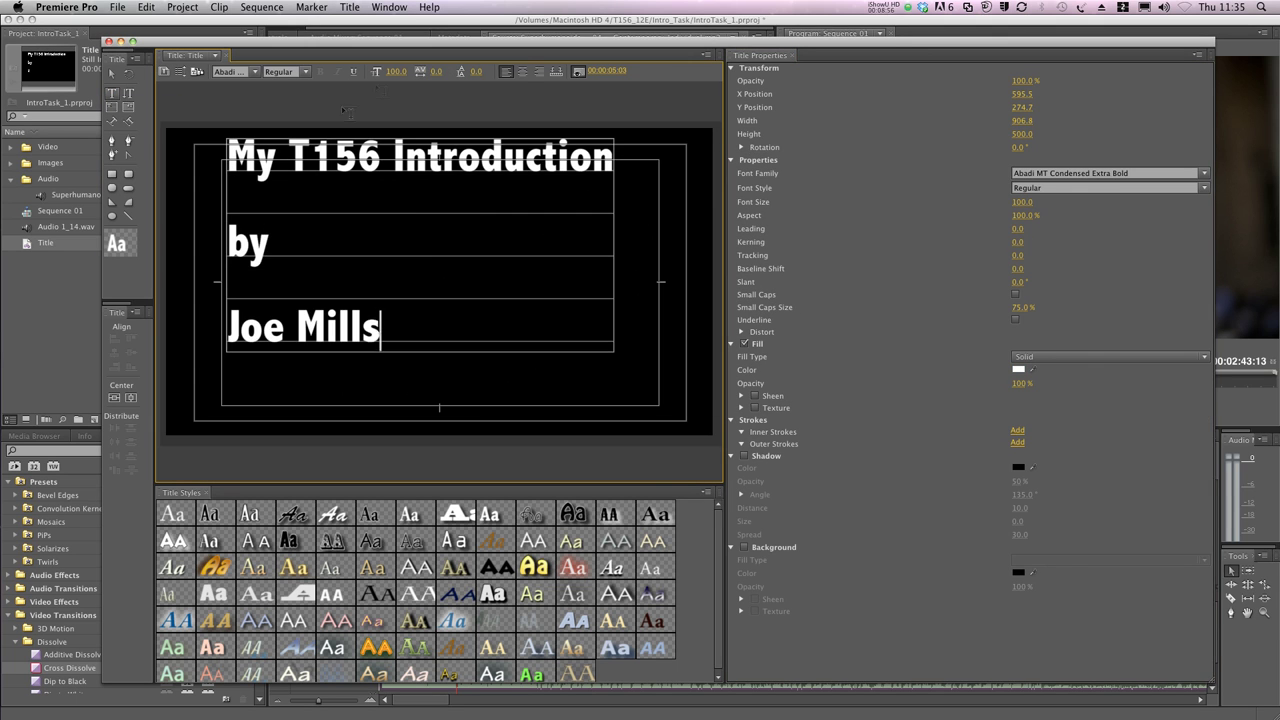
left_click(114, 398)
left_click(130, 398)
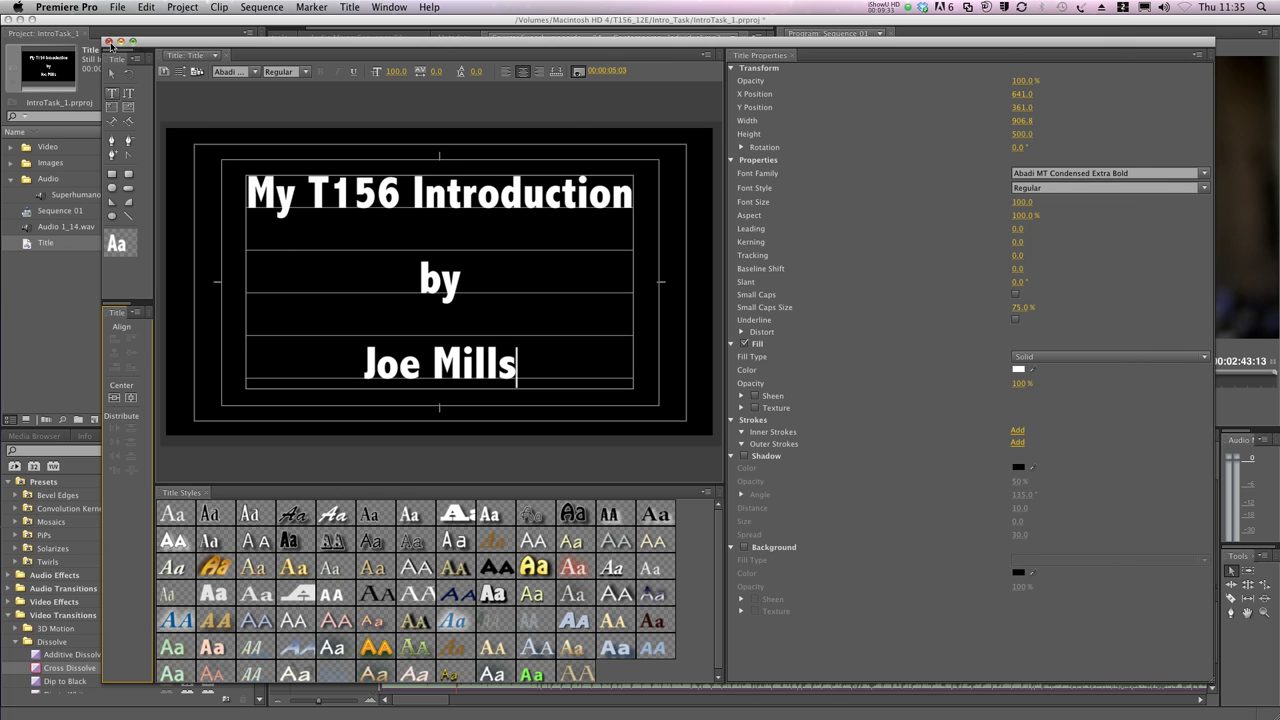
left_click(109, 43)
Drop the Title onto the timeline and play it from the sequence start
left_click_drag(24, 248, 380, 547)
left_click(381, 471)
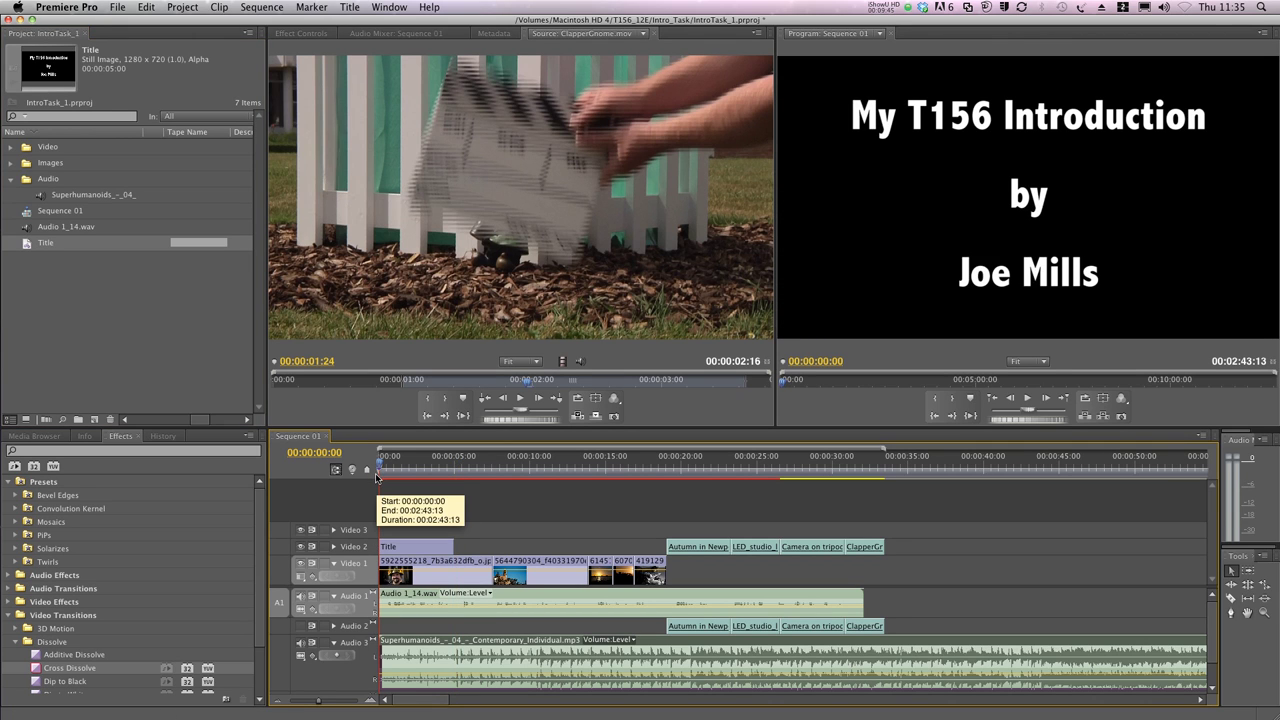
key("space")
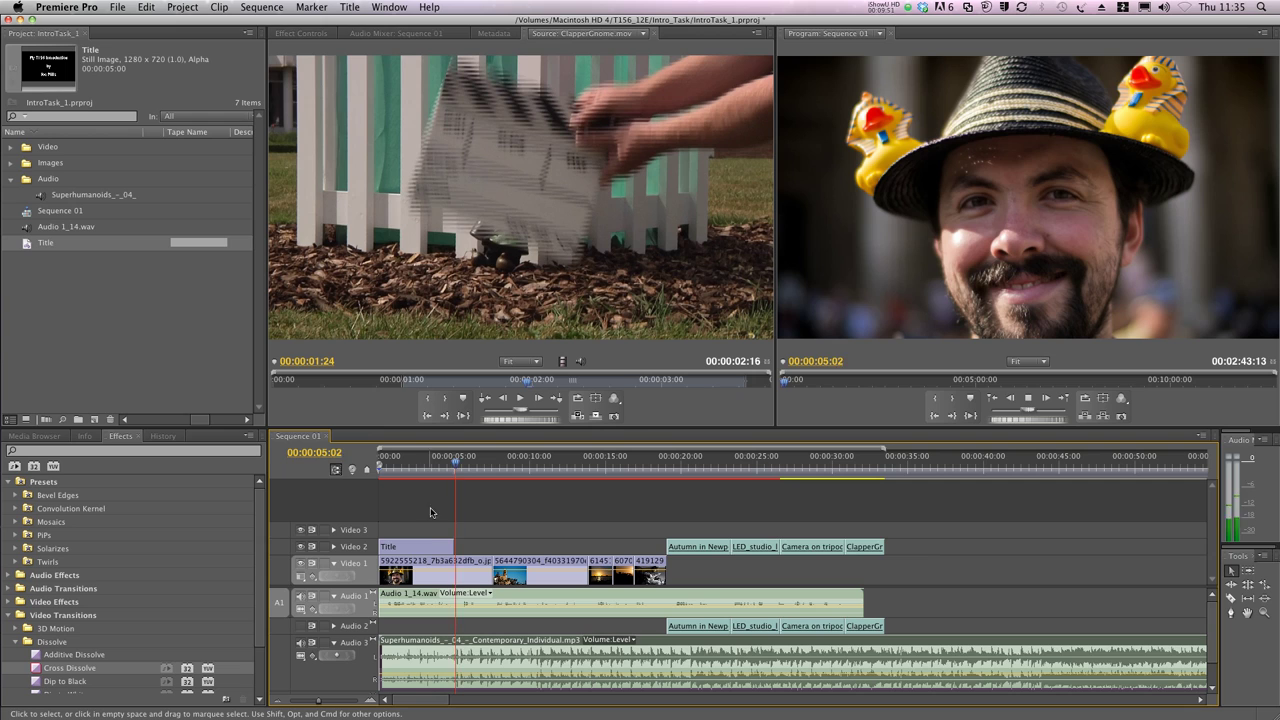
Insert the title at the start of Video 1, shifting everything five seconds later, and replay
left_click(408, 548)
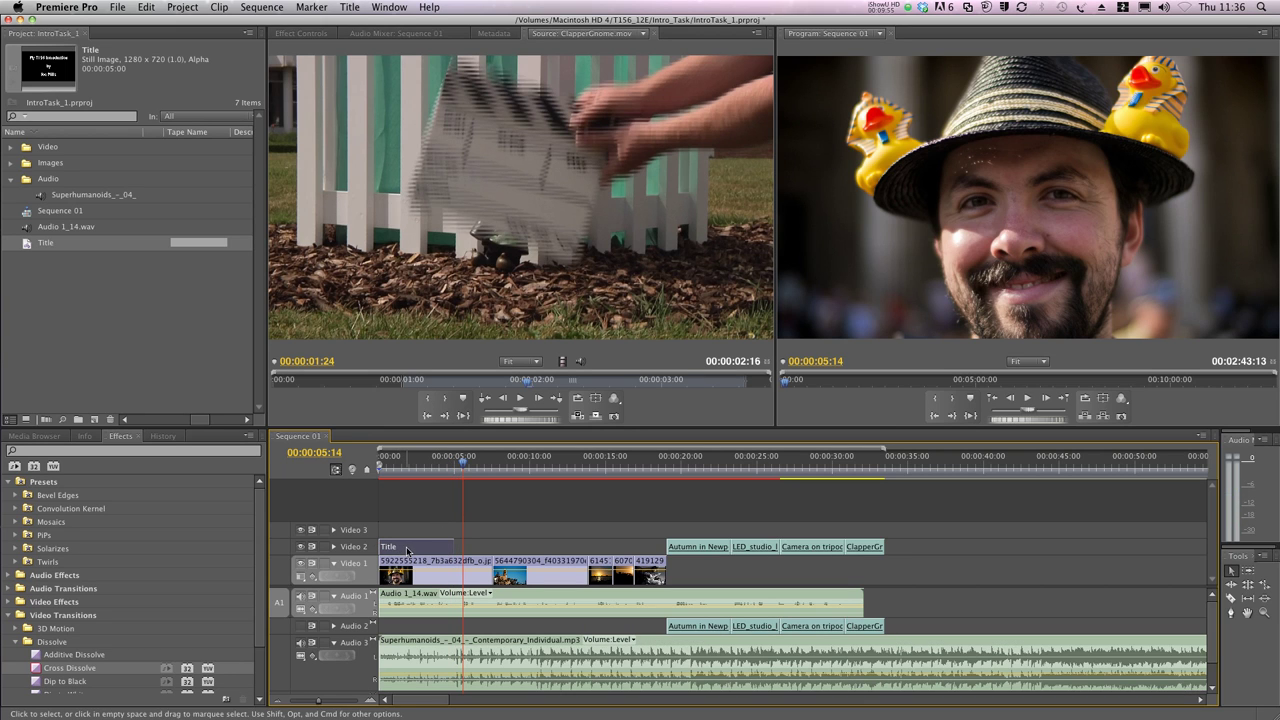
left_click_drag(407, 550, 378, 565)
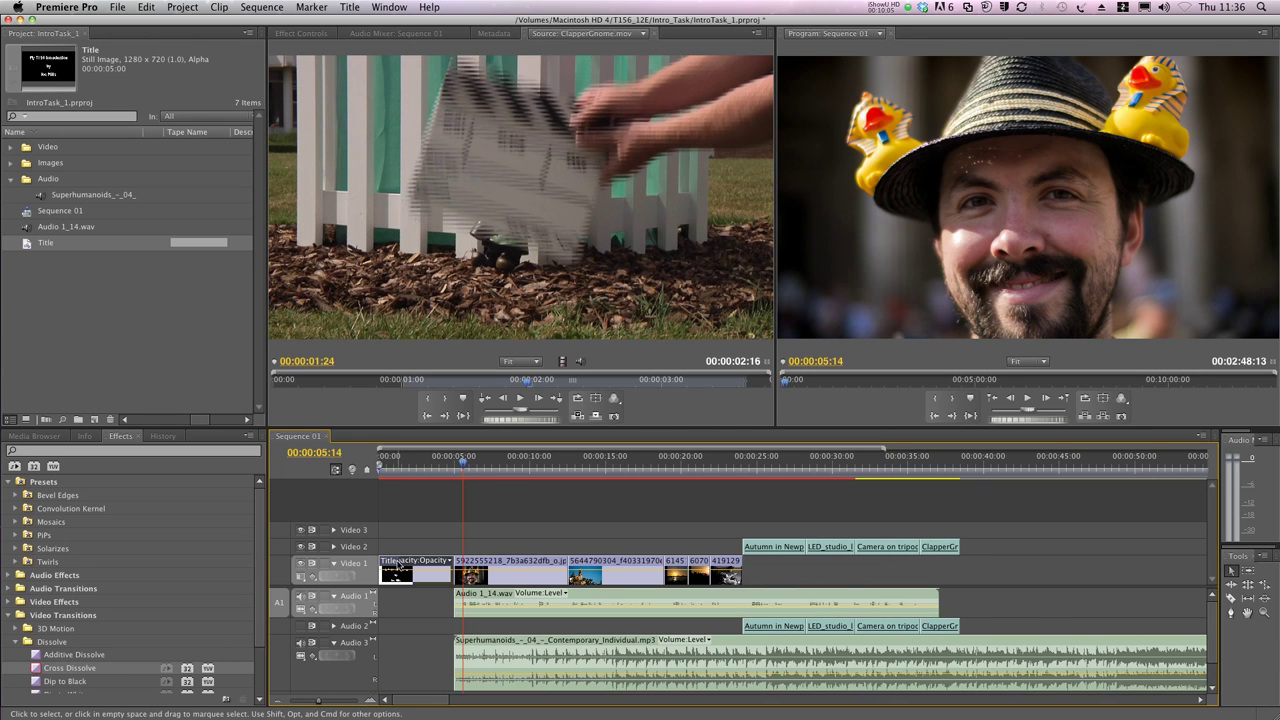
key("Home")
key("space")
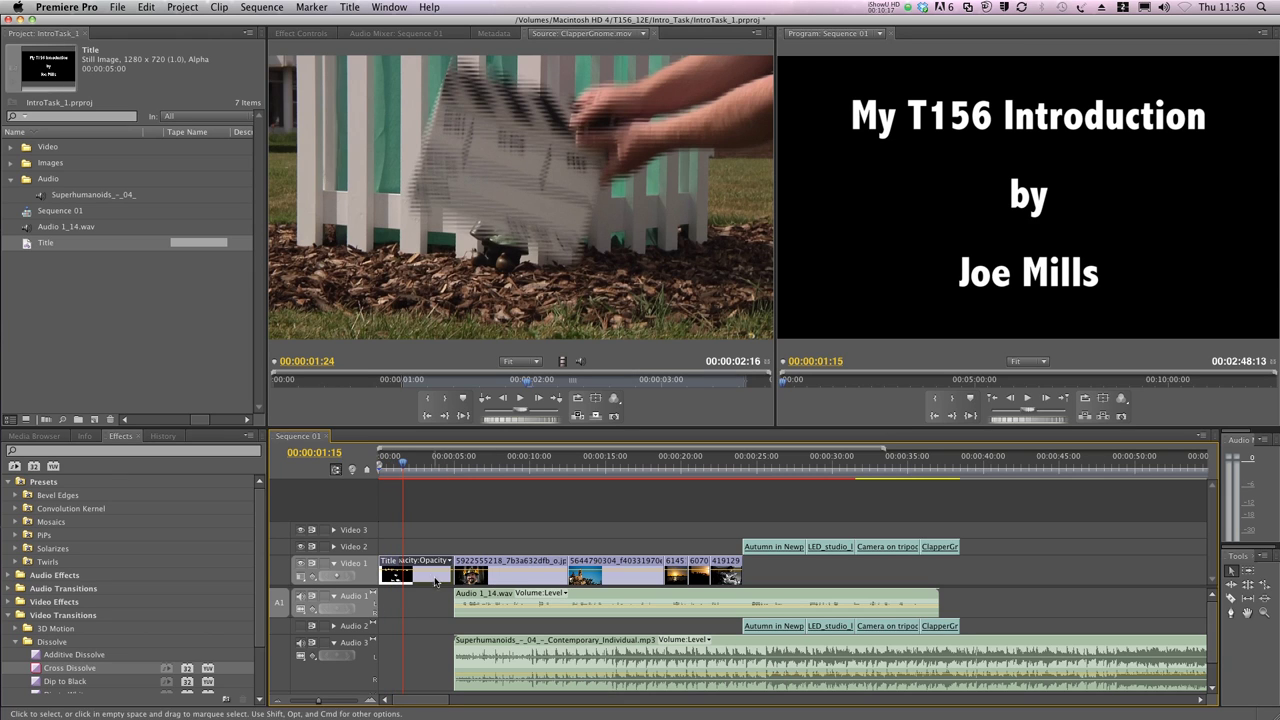
Trim the Title clip to about two seconds and ripple delete the gap after it
left_click_drag(451, 574, 410, 574)
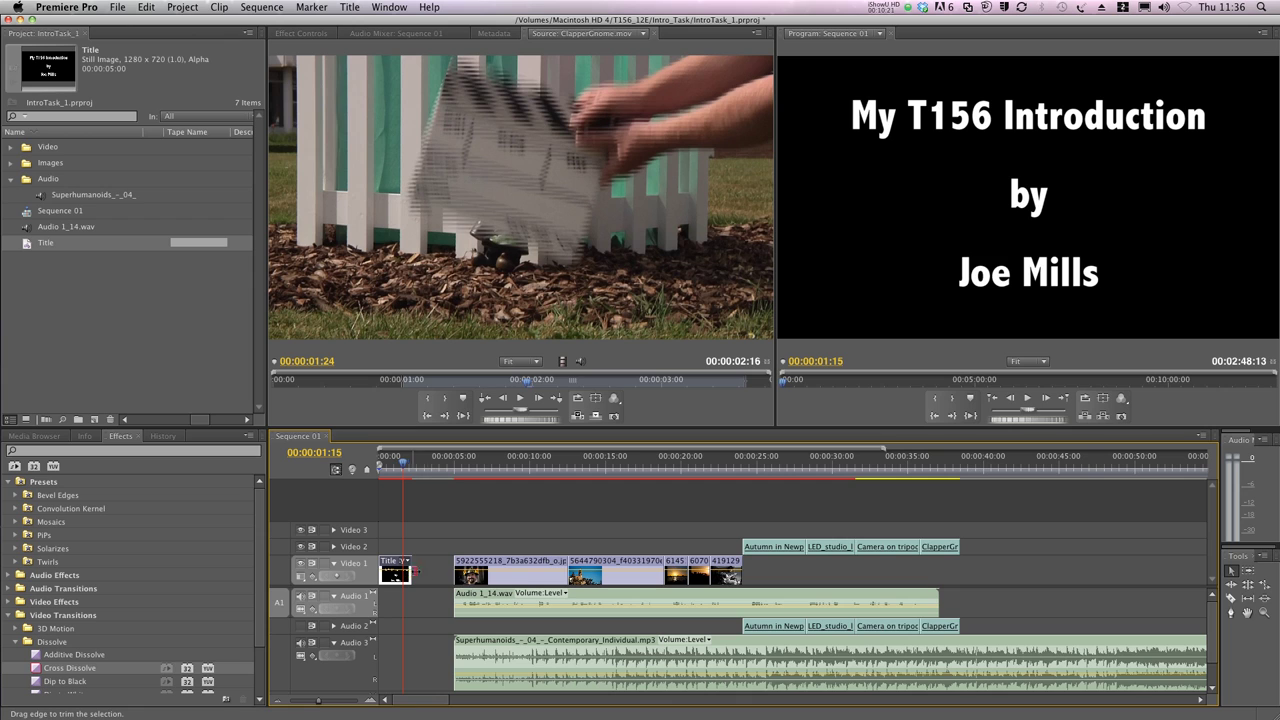
right_click(438, 572)
left_click(452, 580)
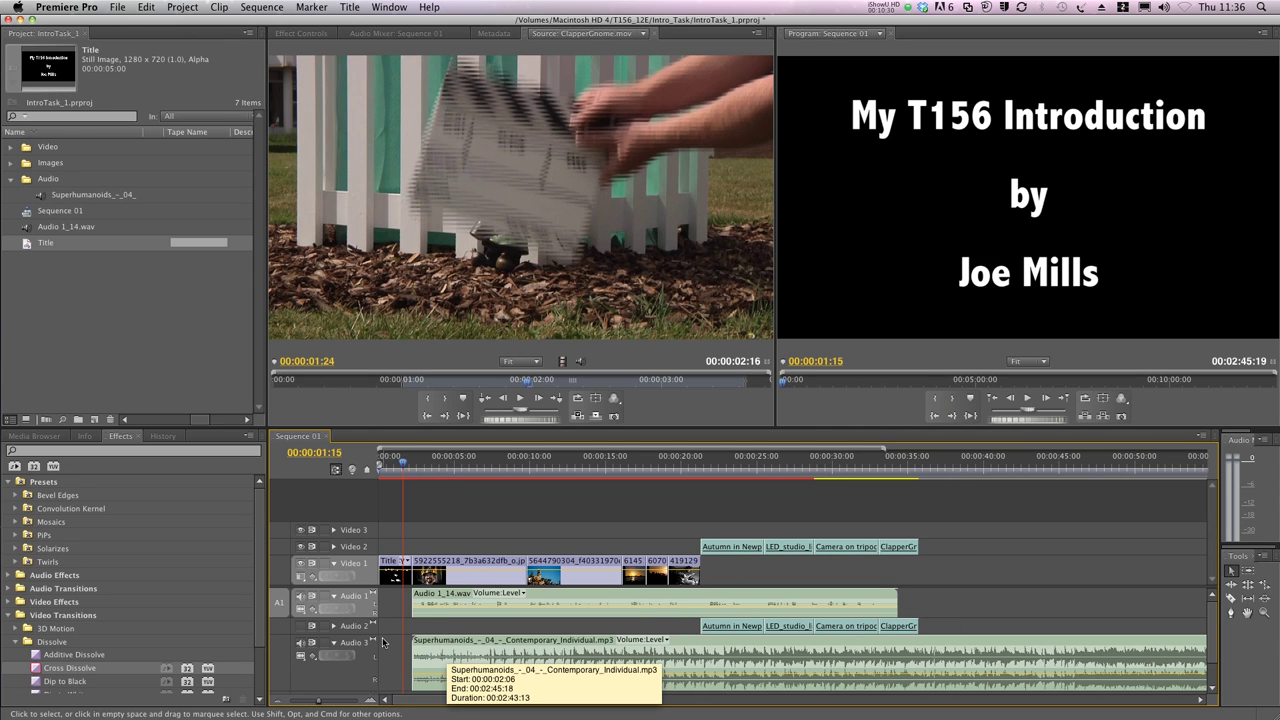
Move the Audio 3 music to start at 00:00:00 and play the sequence from the beginning
left_click_drag(449, 645, 417, 646)
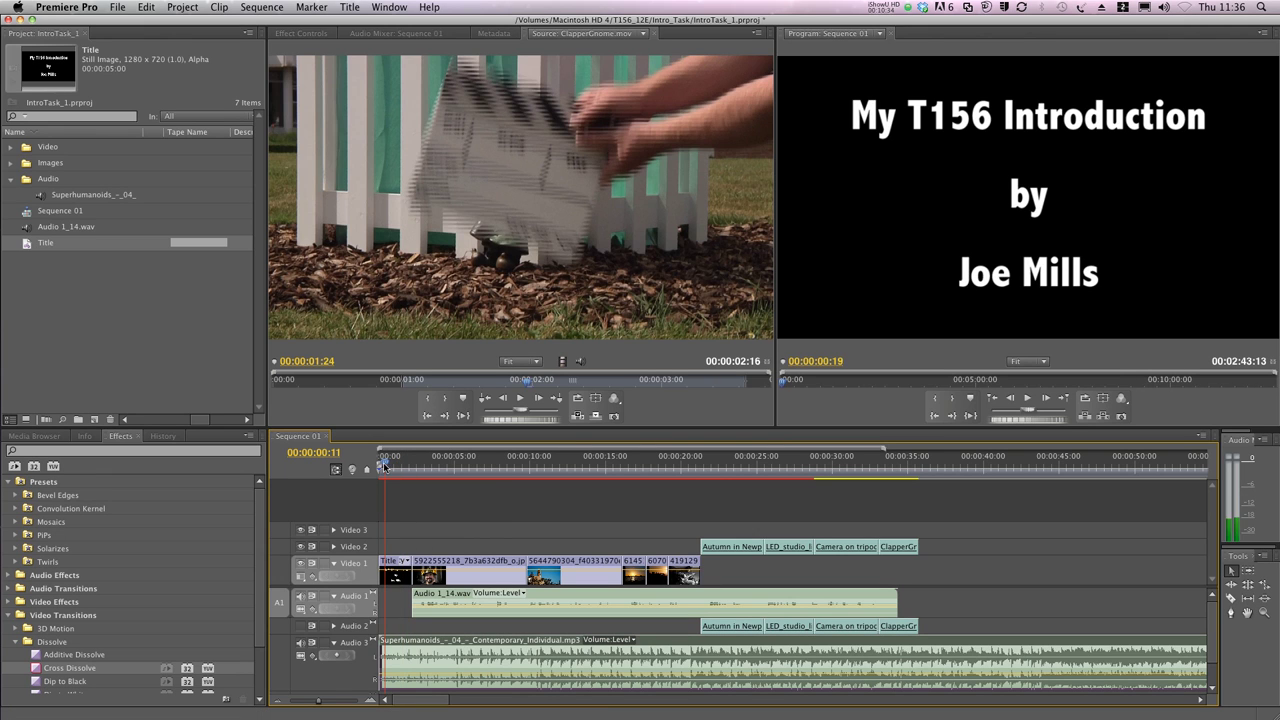
left_click_drag(401, 465, 380, 465)
key("space")
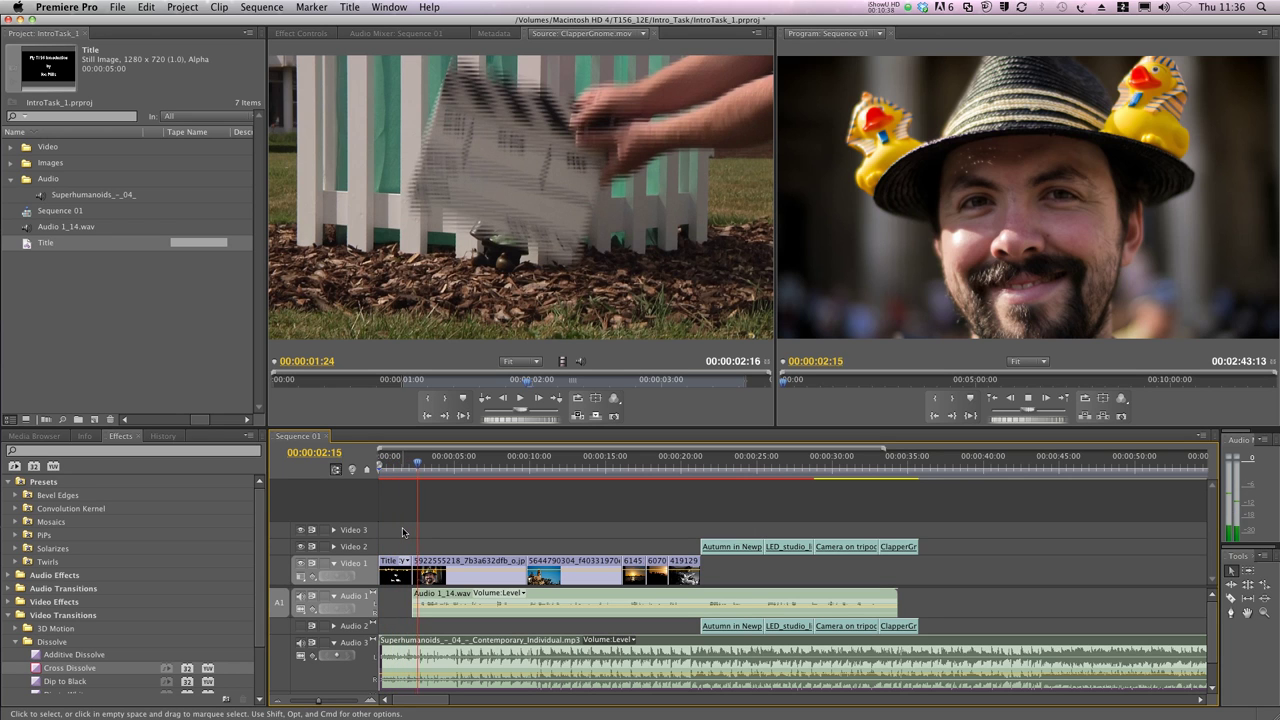